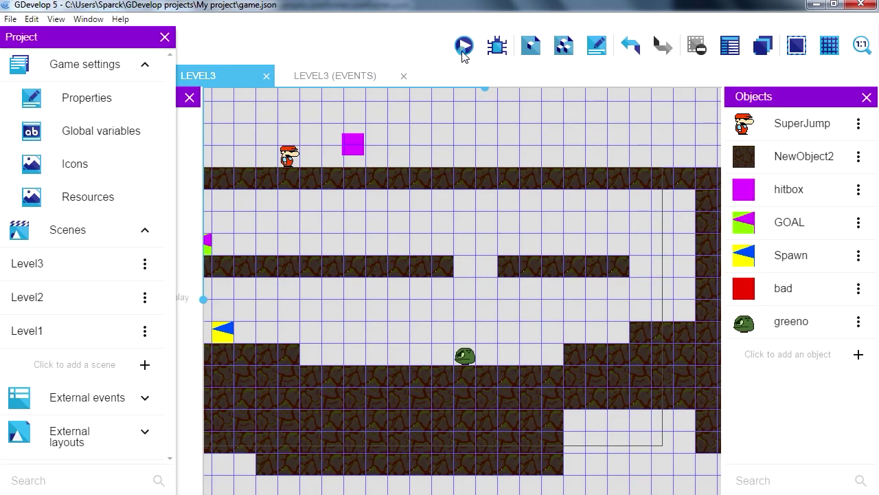
# - Preview the level, move the player right, then close the preview
pyautogui.click(464, 46)
pyautogui.press('Right')
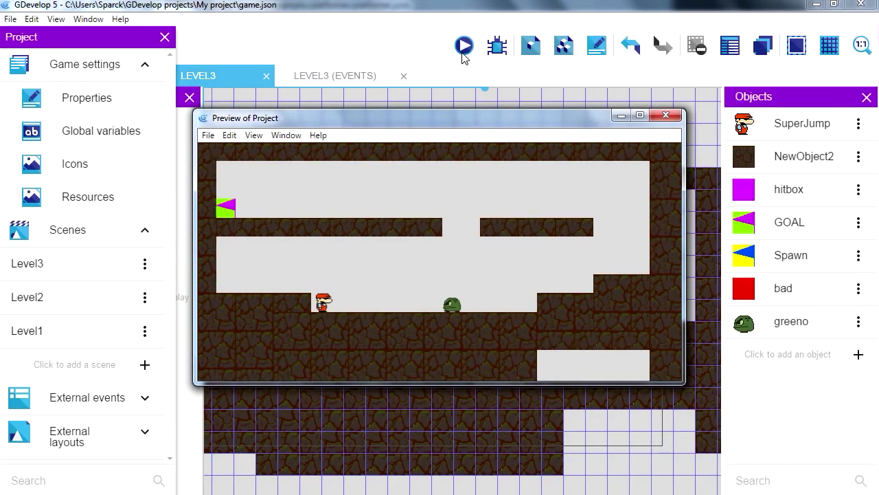
pyautogui.click(640, 115)
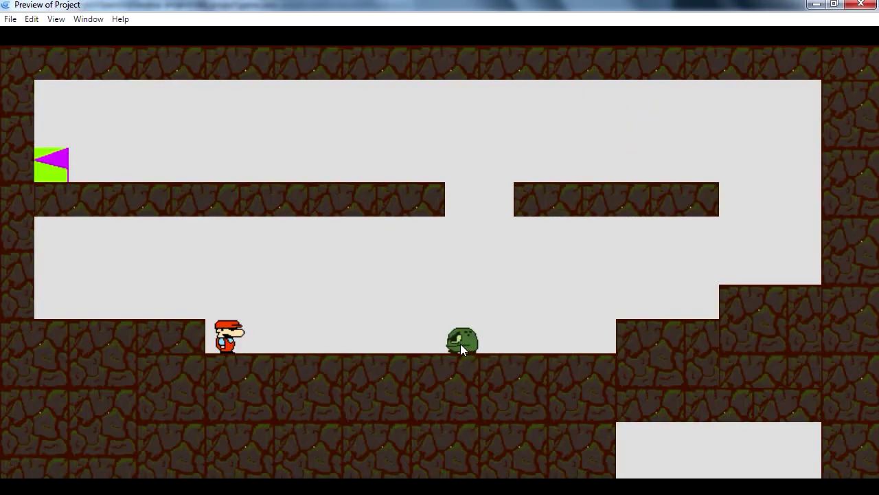
pyautogui.click(861, 4)
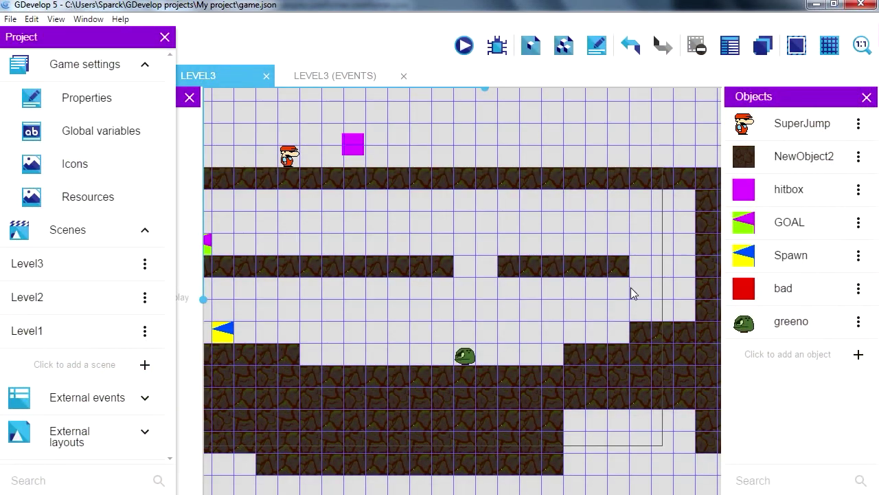
# - Set greeno's Animation #0 to loop with 0.2 seconds between frames
pyautogui.click(860, 326)
pyautogui.click(815, 175)
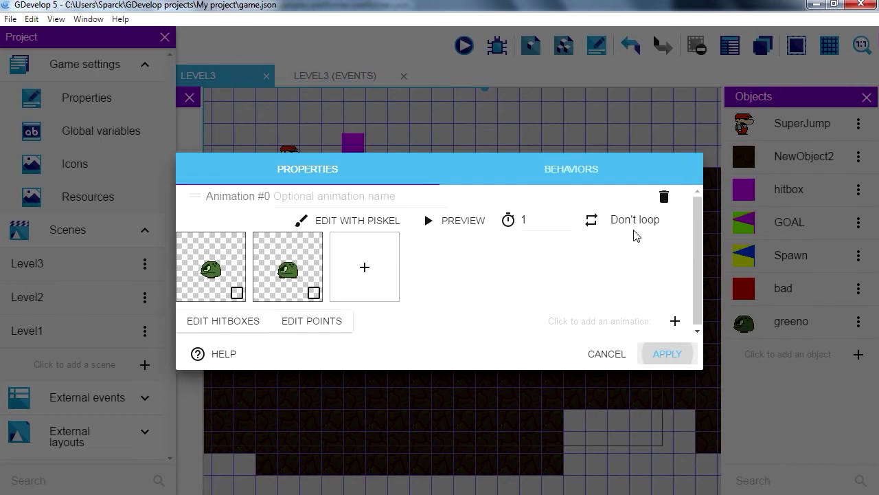
pyautogui.click(630, 222)
pyautogui.click(522, 221)
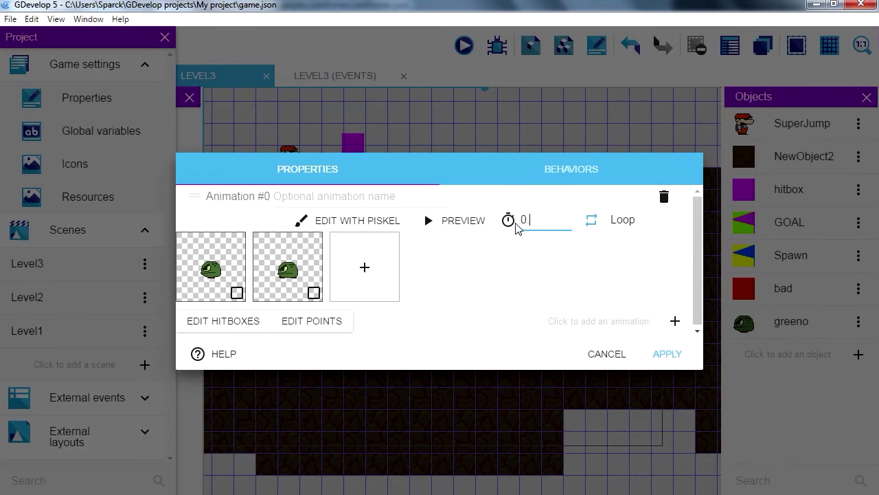
pyautogui.write('0.2')
pyautogui.press('Return')
# - Check greeno's looping animation in a preview, then reopen greeno's object editor
pyautogui.click(464, 46)
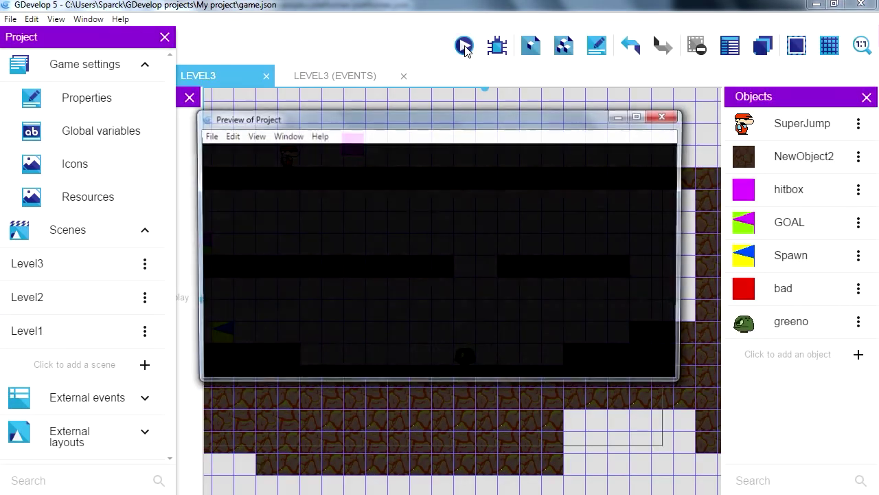
pyautogui.click(666, 114)
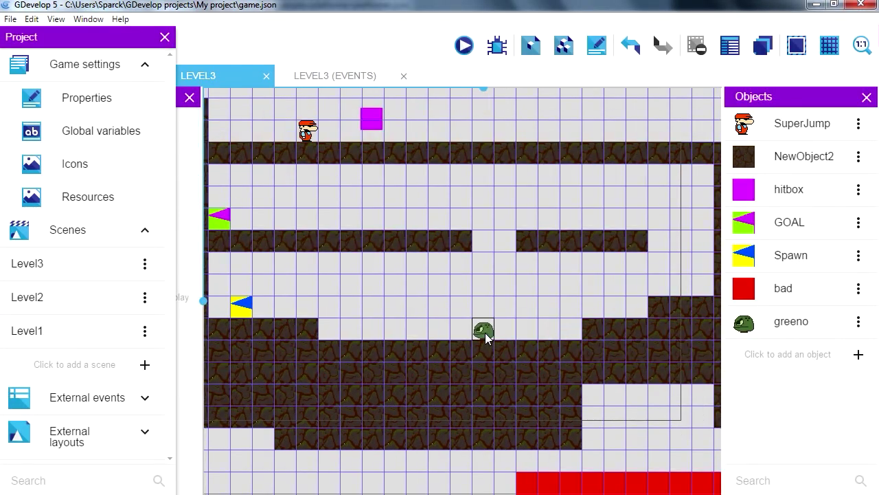
pyautogui.click(475, 339)
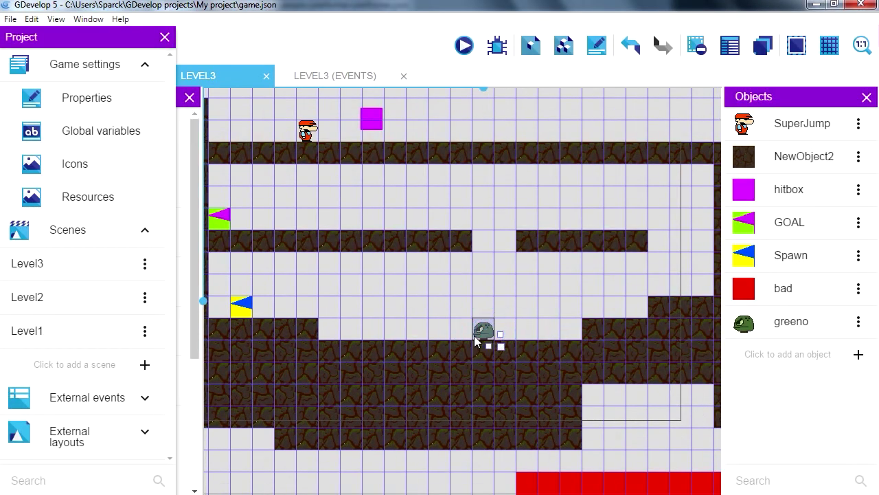
pyautogui.doubleClick(859, 327)
# - Add a Platformer character behavior to greeno with Max. speed 150 and apply it
pyautogui.click(569, 169)
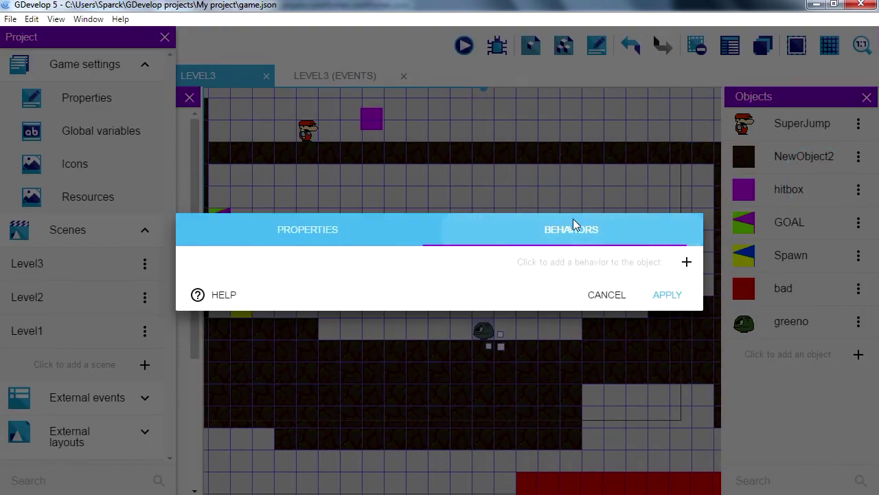
pyautogui.click(590, 262)
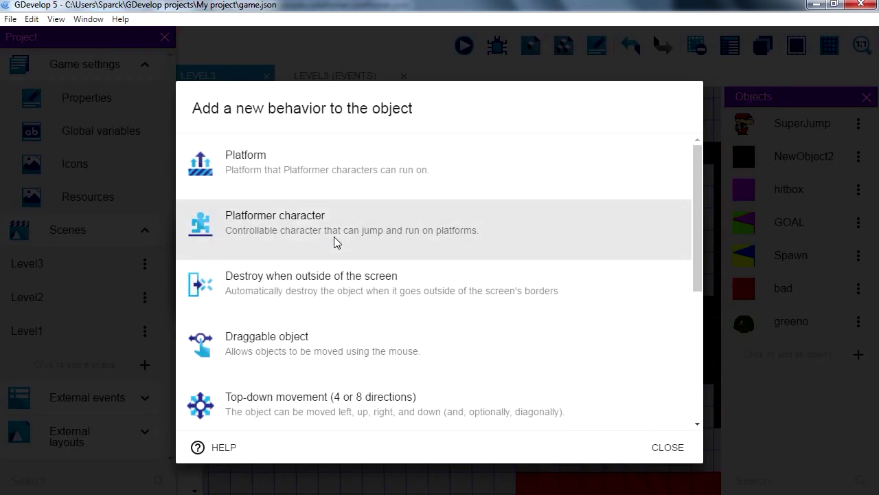
pyautogui.click(336, 233)
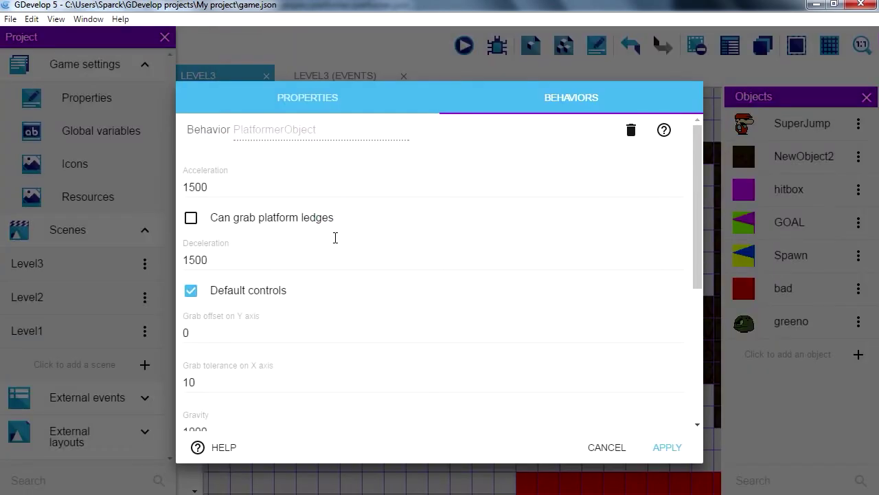
pyautogui.scroll(-4, 501, 321)
pyautogui.moveTo(202, 326); pyautogui.dragTo(178, 330)
pyautogui.write('150')
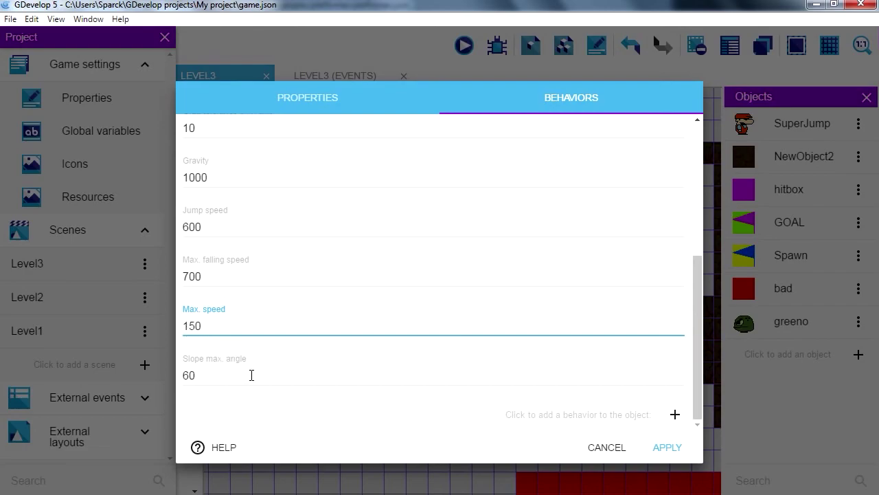
pyautogui.click(251, 375)
pyautogui.click(667, 447)
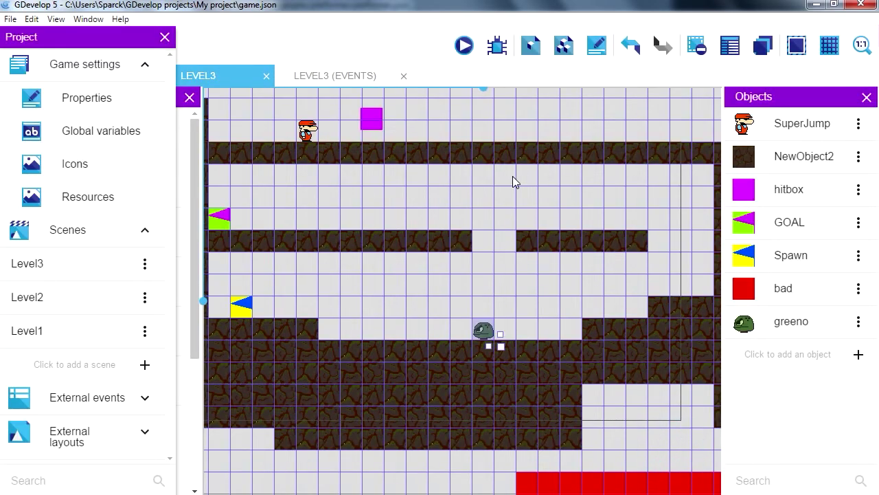
pyautogui.click(463, 45)
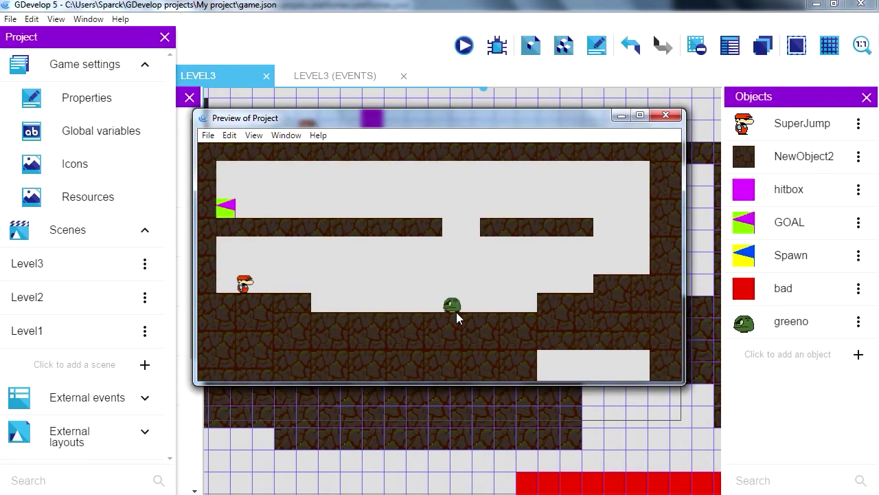
pyautogui.press('Right')
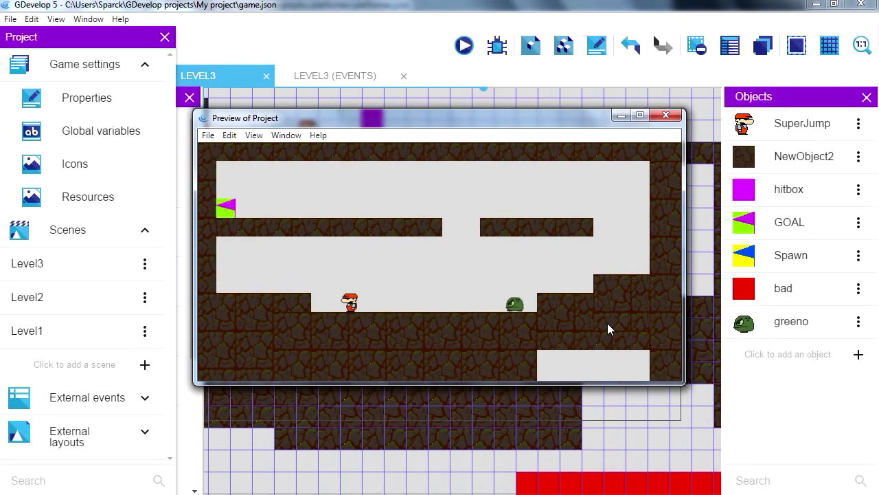
pyautogui.press('Left')
pyautogui.press('Right')
pyautogui.press('Left')
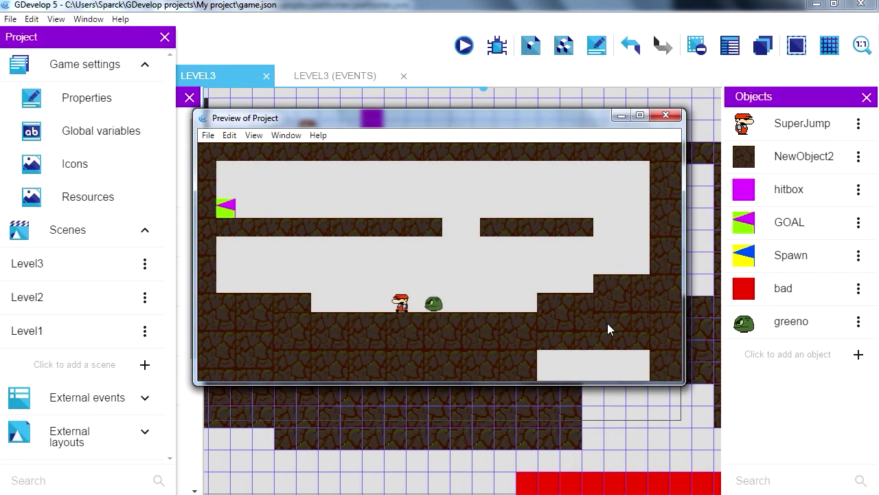
pyautogui.press('space')
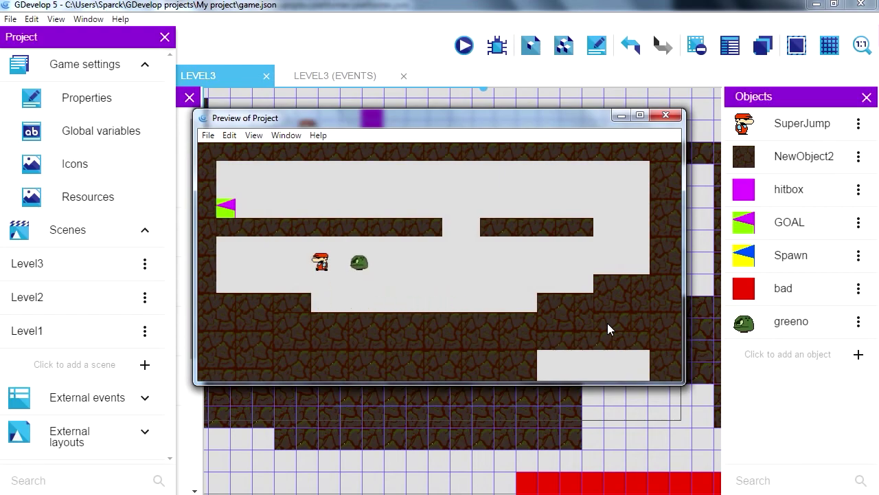
pyautogui.press('Left')
pyautogui.press('Right')
pyautogui.press('Right')
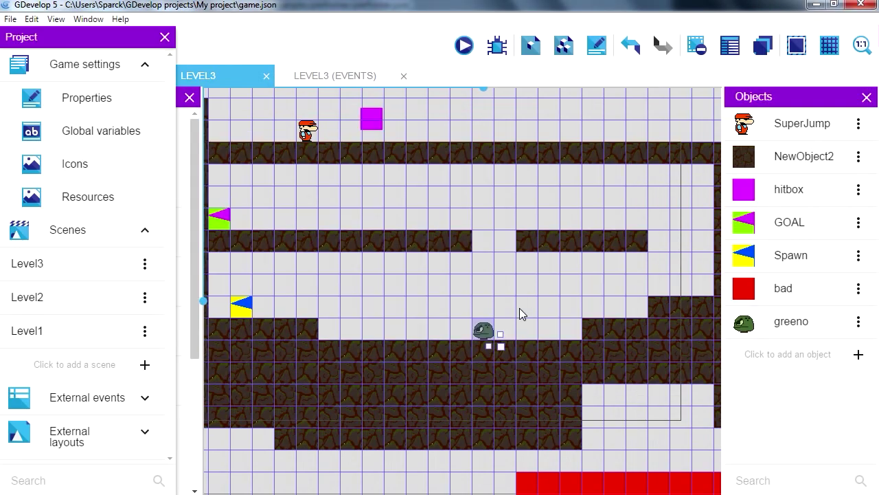
# - Uncheck Default controls in greeno's Platformer character behavior
pyautogui.click(857, 322)
pyautogui.click(808, 173)
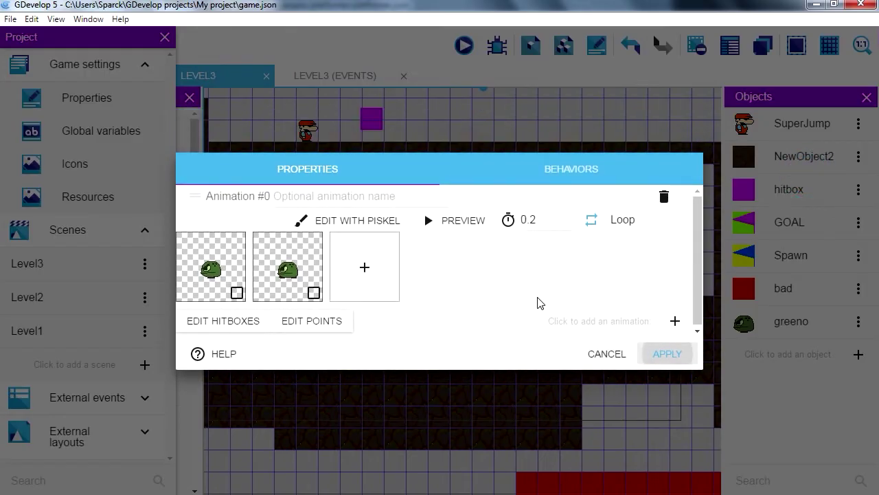
pyautogui.click(595, 356)
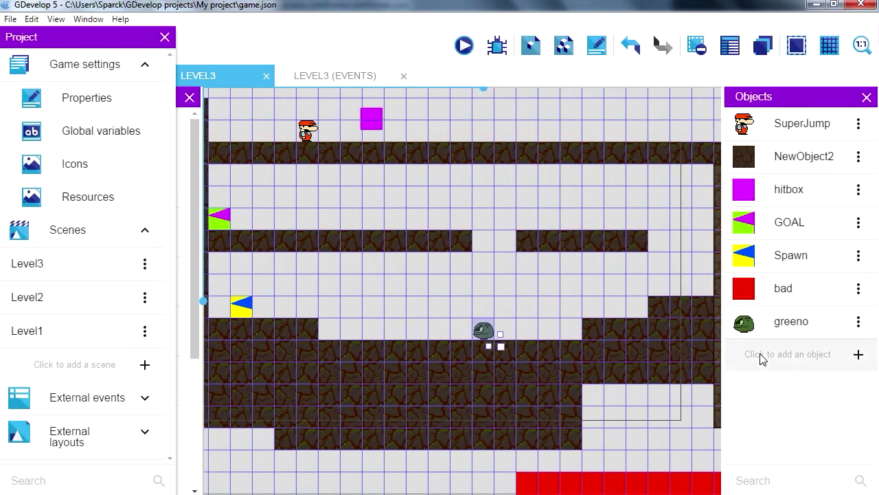
pyautogui.click(860, 322)
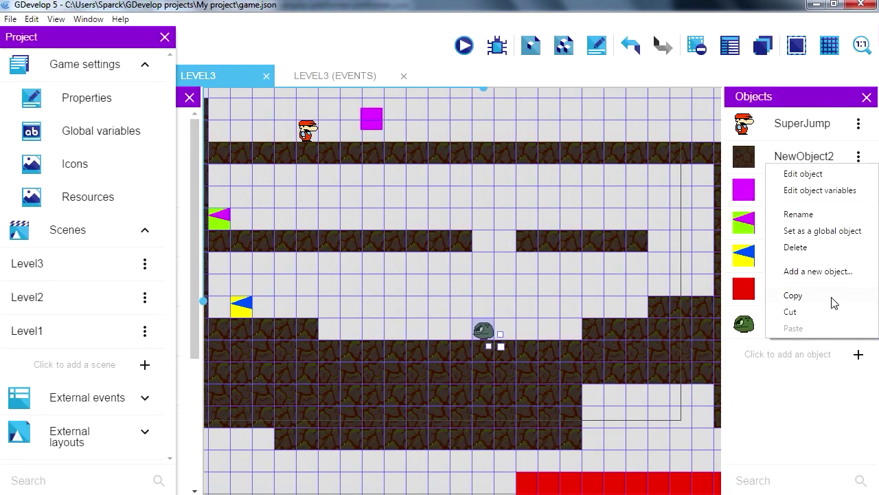
pyautogui.click(815, 175)
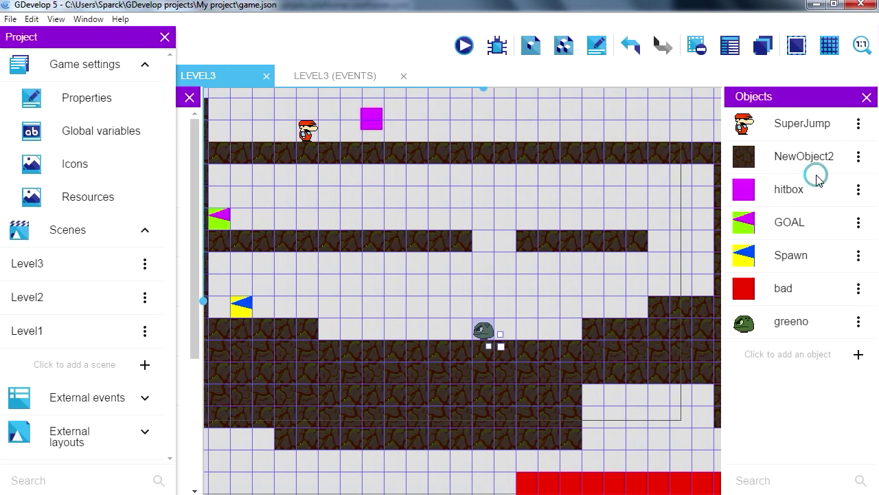
pyautogui.click(585, 175)
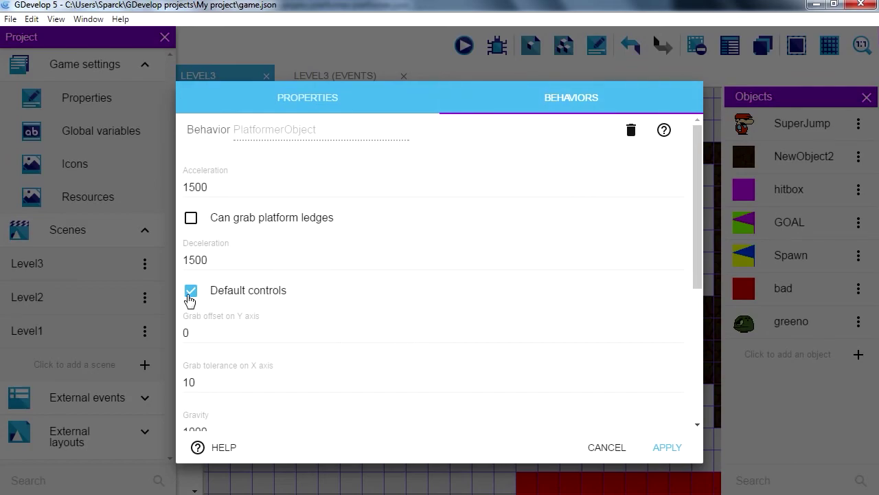
pyautogui.click(191, 290)
# - Apply the change and play-test, running and jumping the player back and forth over the stationary greeno
pyautogui.click(662, 447)
pyautogui.click(465, 46)
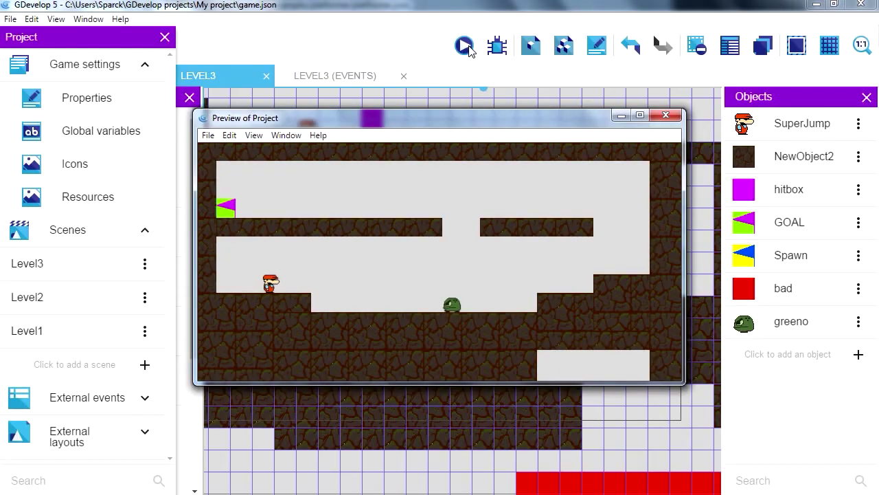
pyautogui.press('Right')
pyautogui.press('space')
pyautogui.press('space')
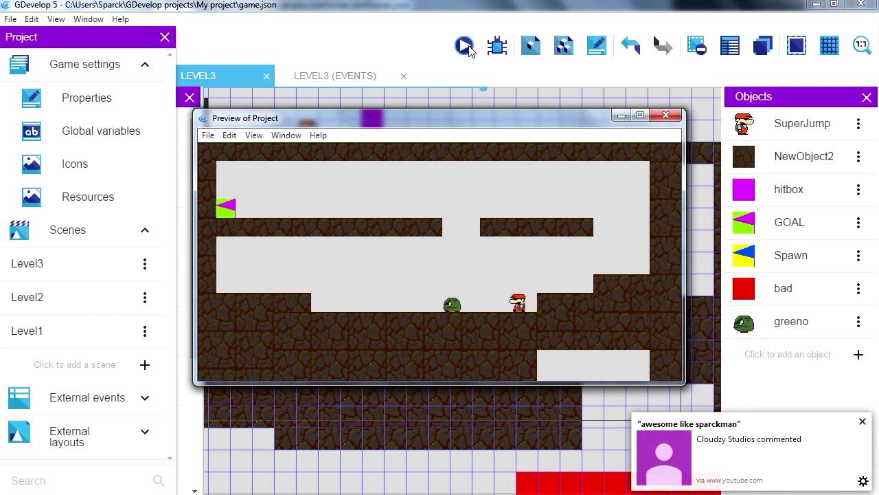
pyautogui.press('Left')
pyautogui.press('space')
pyautogui.press('Right')
pyautogui.press('space')
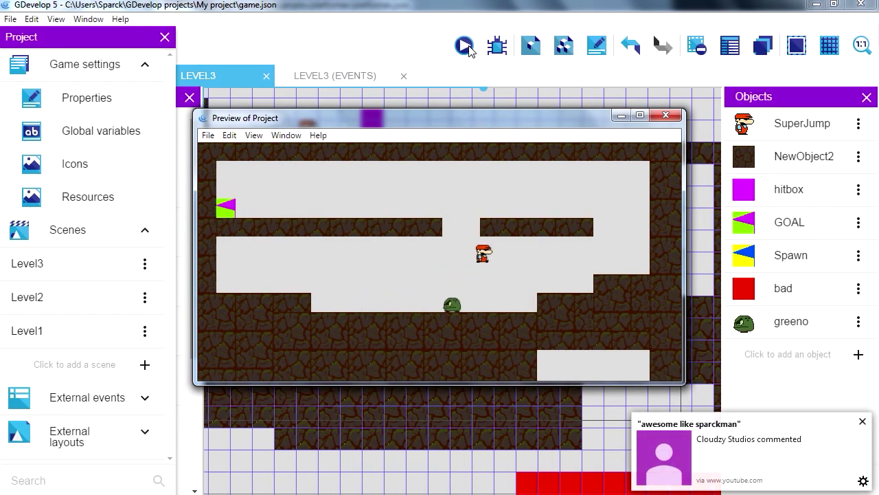
pyautogui.press('Left')
pyautogui.press('space')
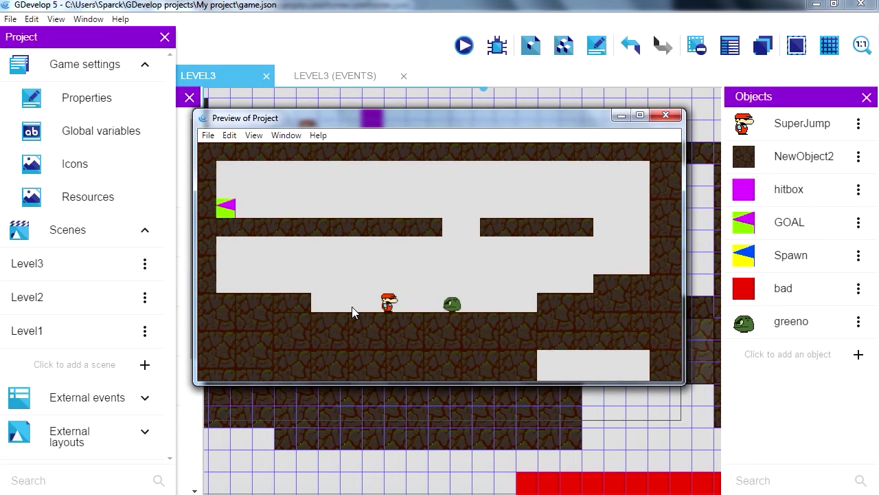
# - Close the preview and add a new Sprite object to the scene
pyautogui.click(666, 115)
pyautogui.rightClick(494, 289)
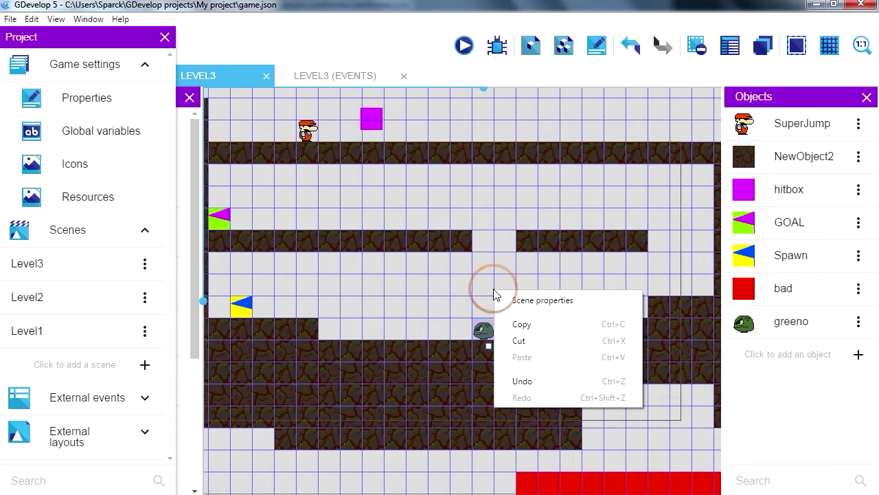
pyautogui.click(850, 391)
pyautogui.click(859, 356)
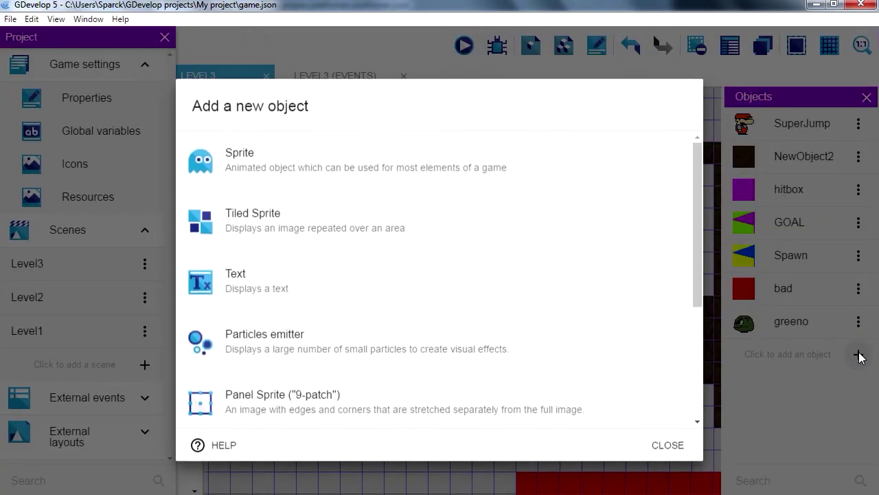
pyautogui.click(300, 177)
# - Draw a 32x32 yellow image with a black arrow in Piskel and apply it to the sprite
pyautogui.click(381, 246)
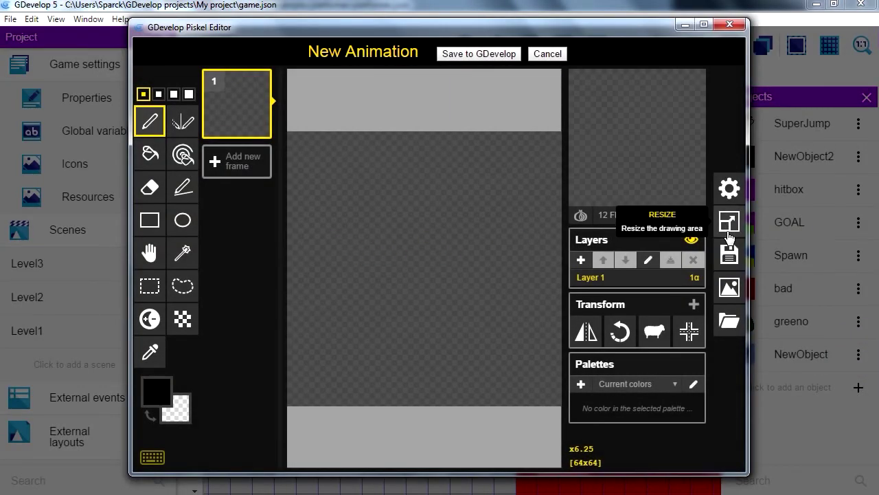
pyautogui.click(730, 221)
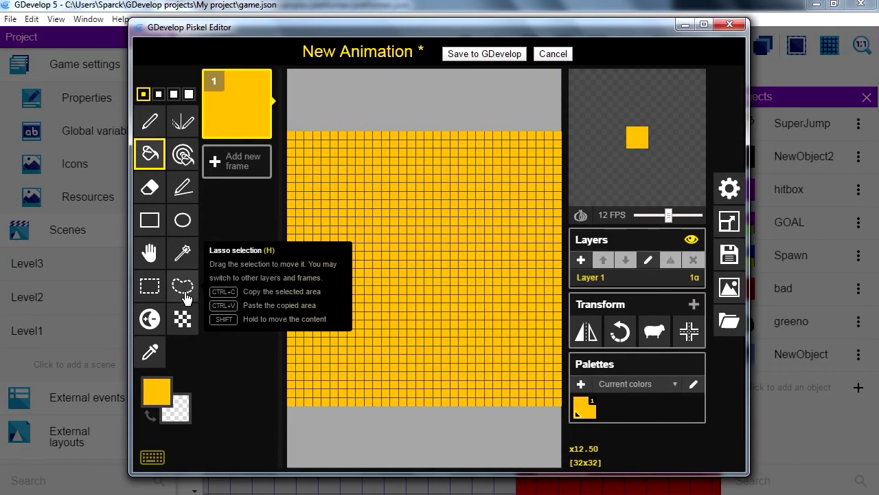
pyautogui.press('p')
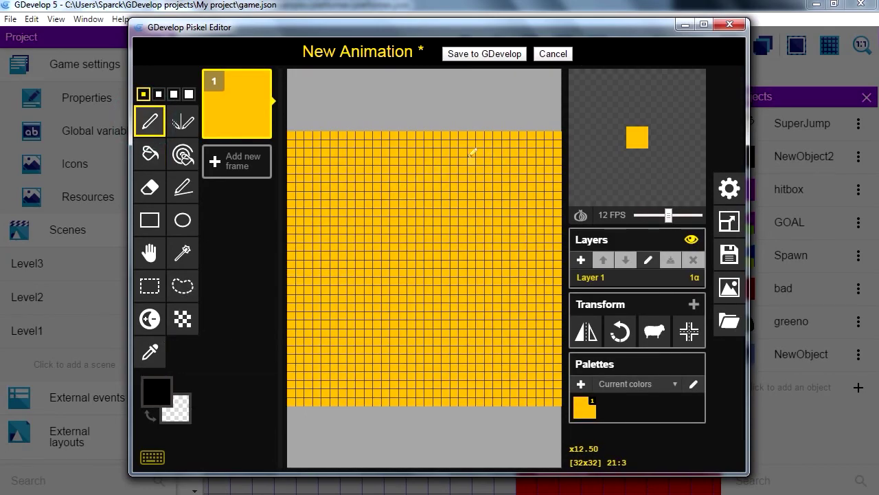
pyautogui.moveTo(470, 160)
pyautogui.mouseDown()
pyautogui.moveTo(339, 264)
pyautogui.moveTo(327, 294)
pyautogui.moveTo(512, 384)
pyautogui.moveTo(426, 289)
pyautogui.mouseUp()
pyautogui.press('b')
pyautogui.click(385, 275)
pyautogui.click(491, 55)
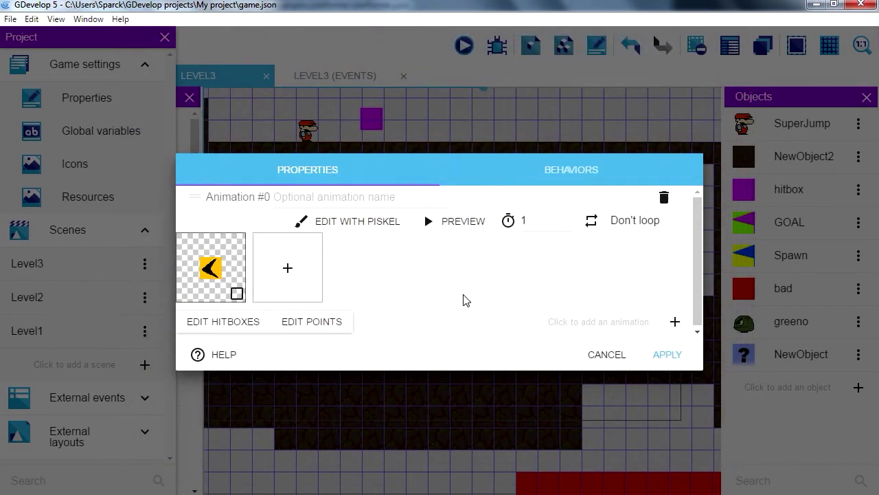
pyautogui.click(670, 356)
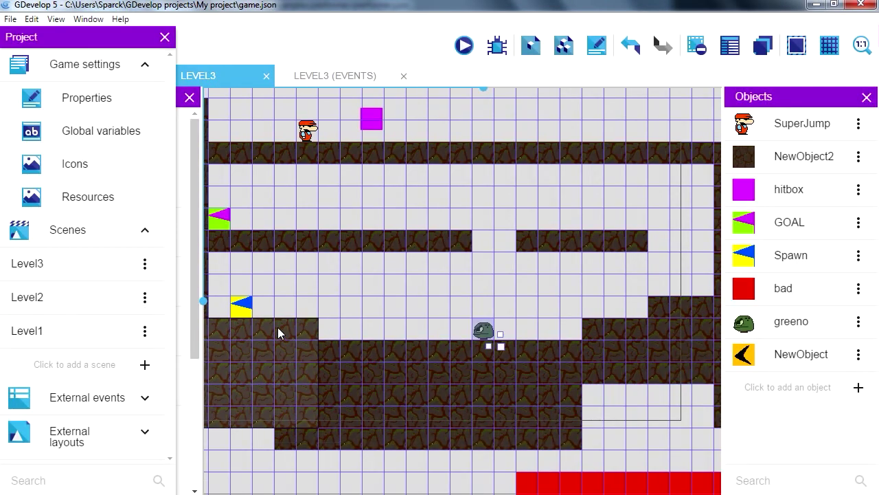
# - Rename the arrow object NewObject to GoLeft
pyautogui.rightClick(768, 197)
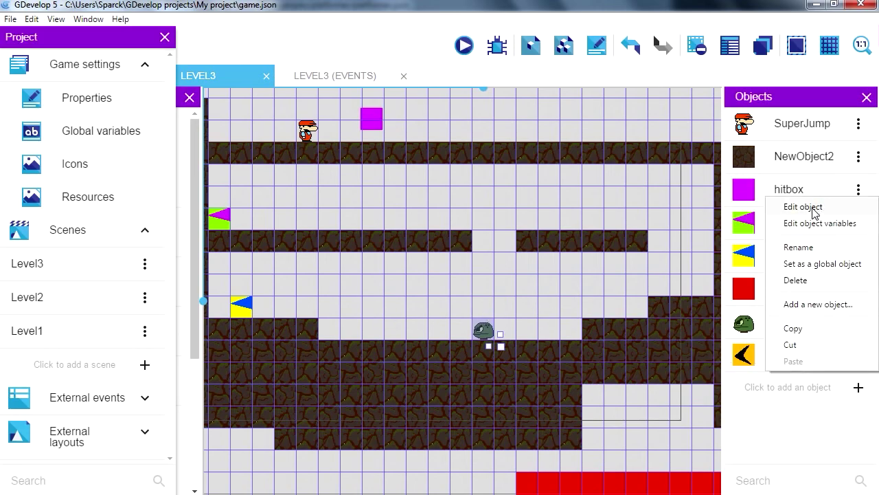
pyautogui.click(814, 247)
pyautogui.write('GoLef')
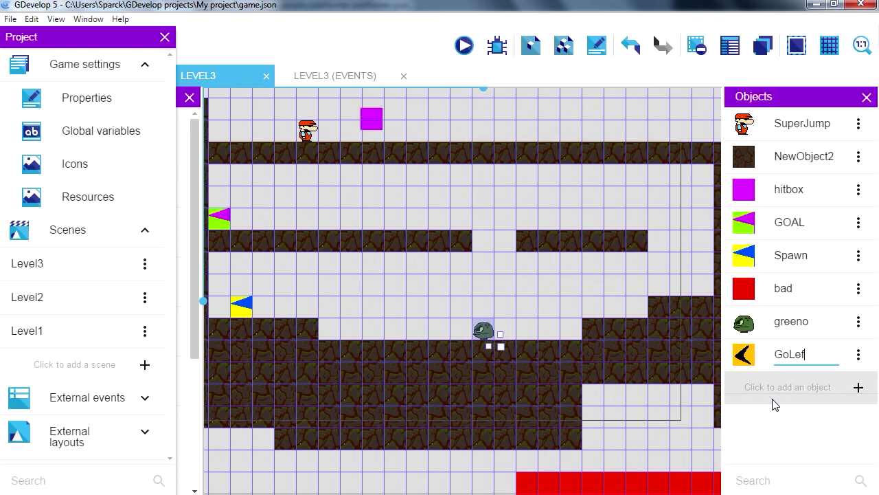
# - Duplicate GoLeft and rename the copy GoRight
pyautogui.rightClick(749, 364)
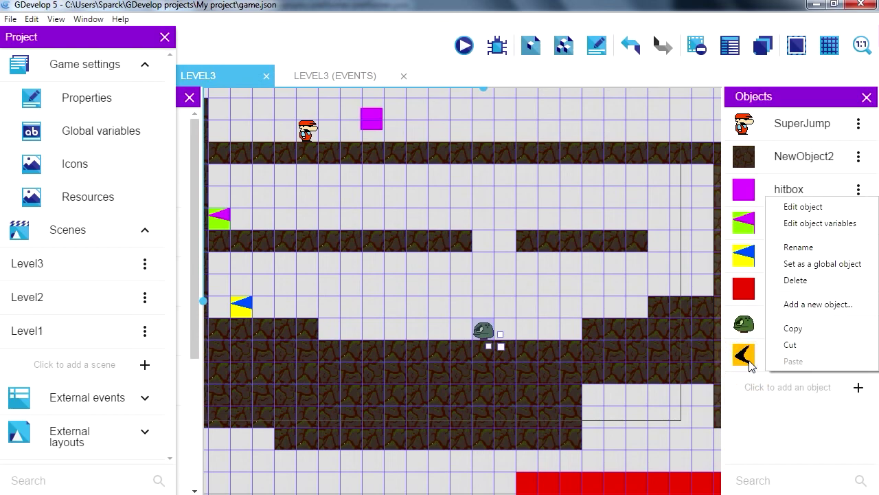
pyautogui.click(797, 328)
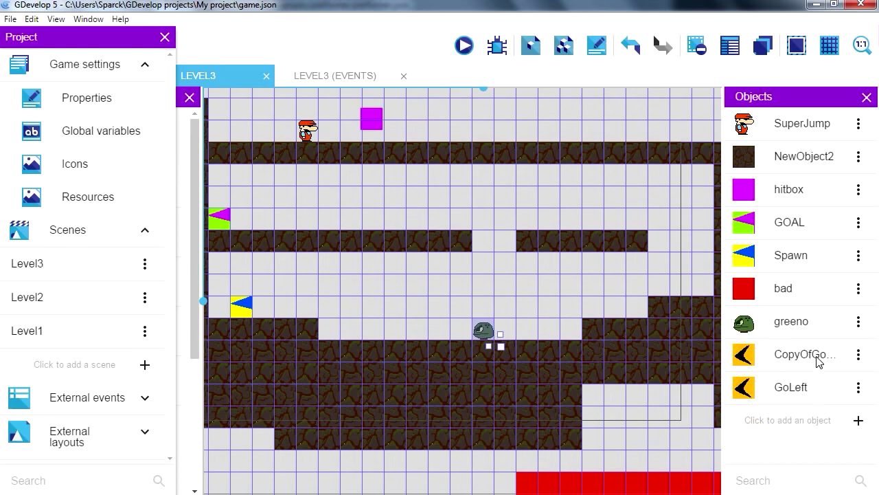
pyautogui.rightClick(817, 364)
pyautogui.click(810, 353)
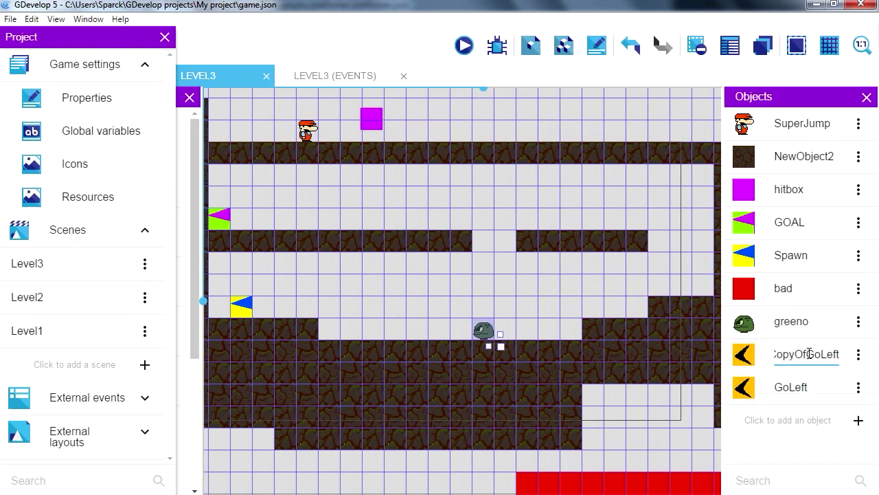
pyautogui.press('BackSpace')
pyautogui.press('BackSpace')
pyautogui.press('BackSpace')
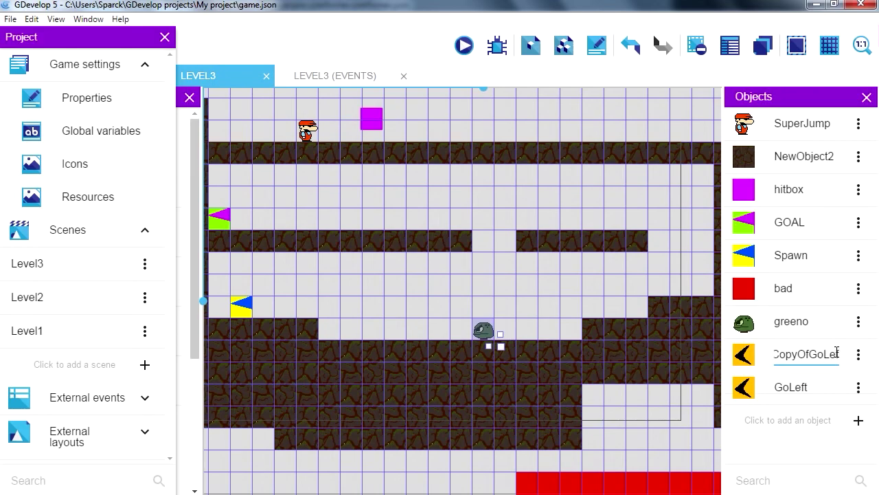
pyautogui.write('R')
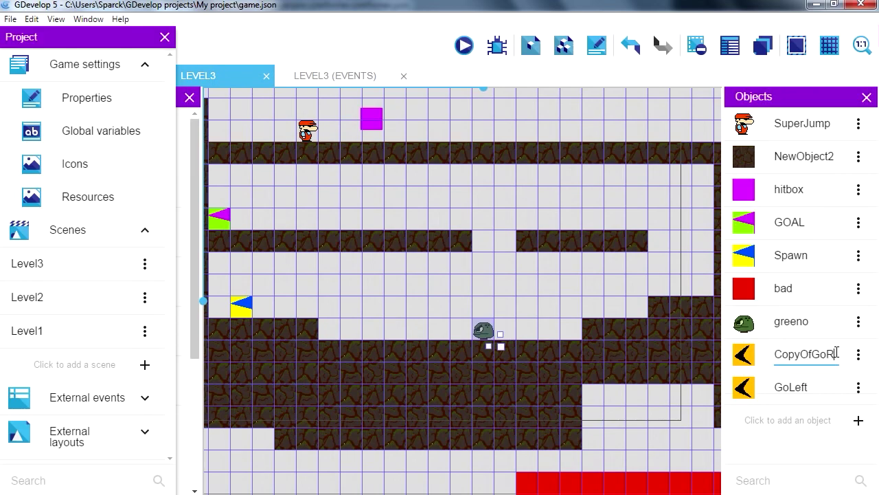
pyautogui.write('ight')
pyautogui.press('Return')
pyautogui.click(859, 353)
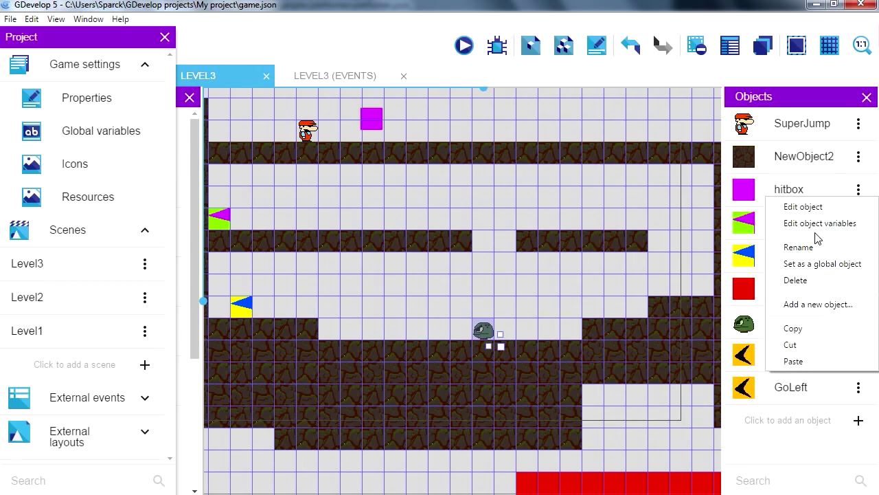
# - Flip the GoRight sprite horizontally in Piskel so it points right, and save it
pyautogui.click(809, 207)
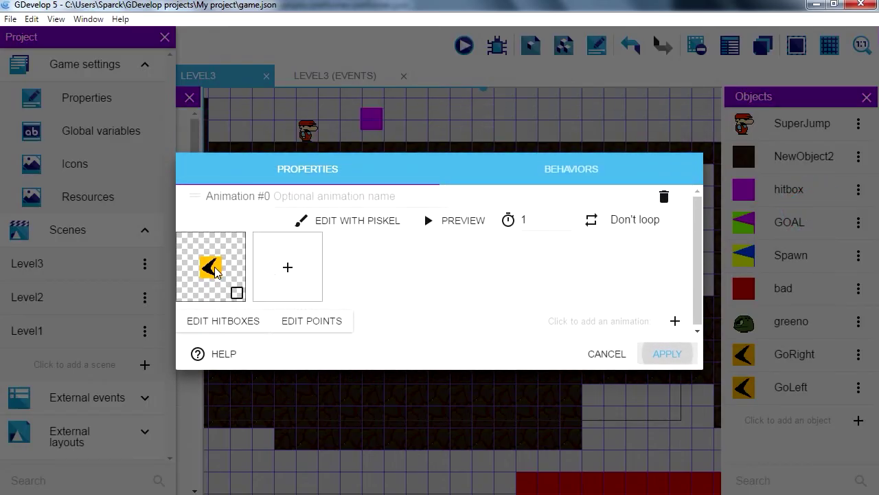
pyautogui.click(350, 221)
pyautogui.click(586, 332)
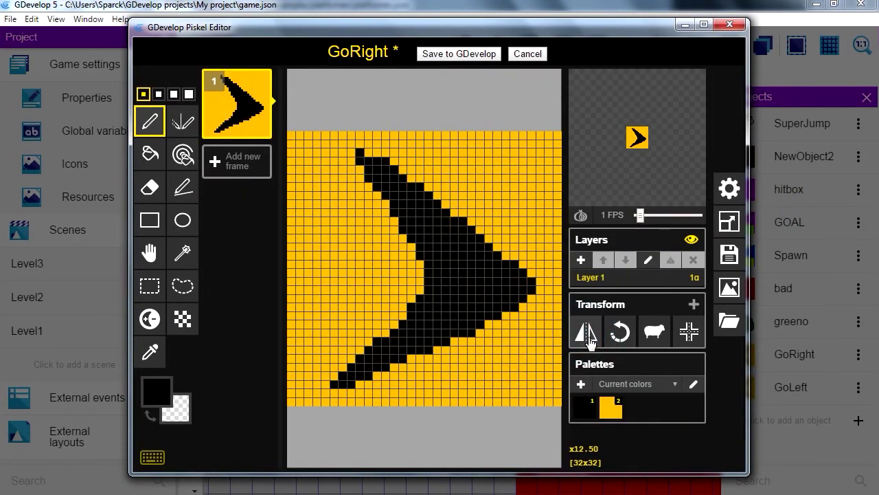
pyautogui.click(448, 55)
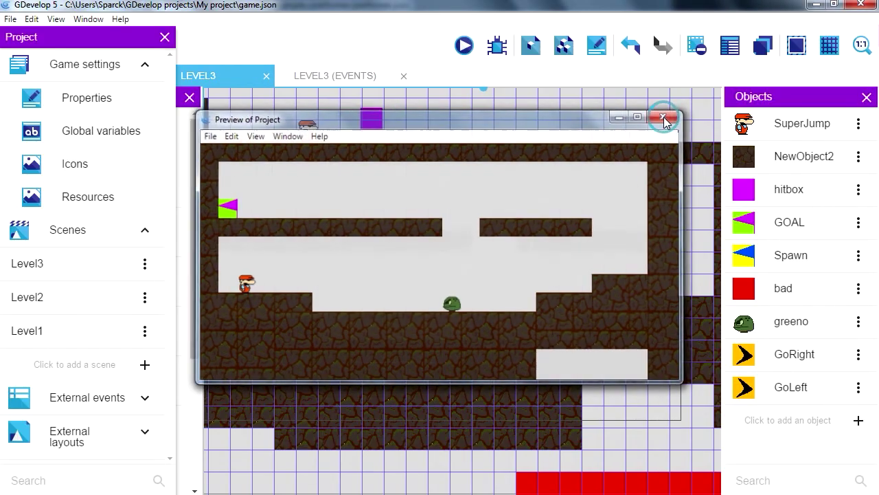
pyautogui.click(665, 117)
# - Place a GoRight arrow left of greeno and a GoLeft arrow right of it
pyautogui.moveTo(747, 363); pyautogui.dragTo(343, 344)
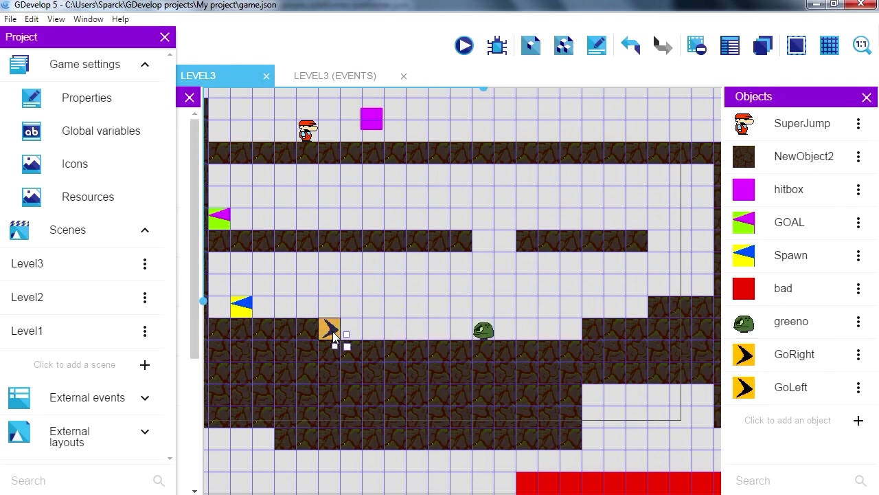
pyautogui.click(745, 391)
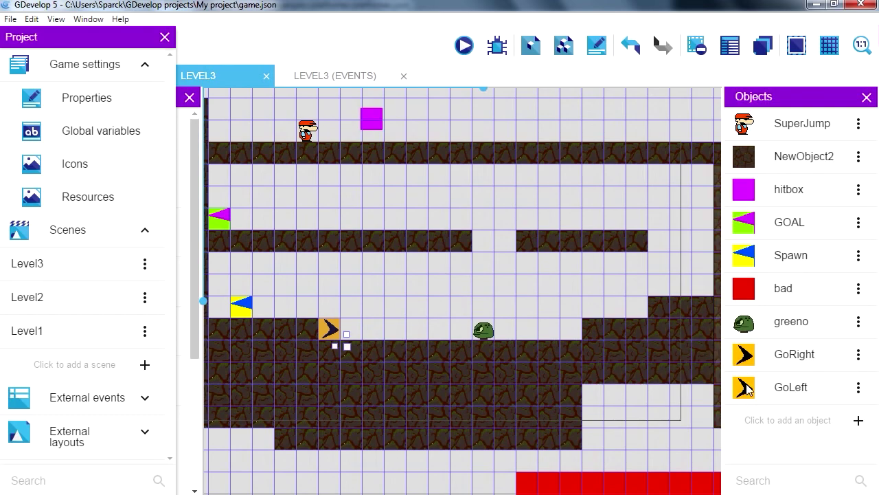
pyautogui.moveTo(746, 388); pyautogui.dragTo(579, 333)
# - Flip the GoLeft sprite back to point left and apply the change
pyautogui.doubleClick(585, 335)
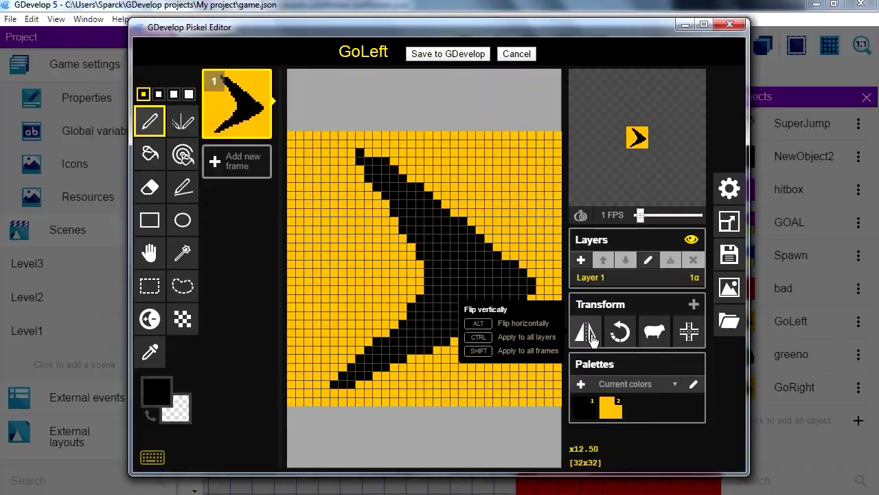
pyautogui.keyDown('alt'); pyautogui.click(585, 336); pyautogui.keyUp('alt')
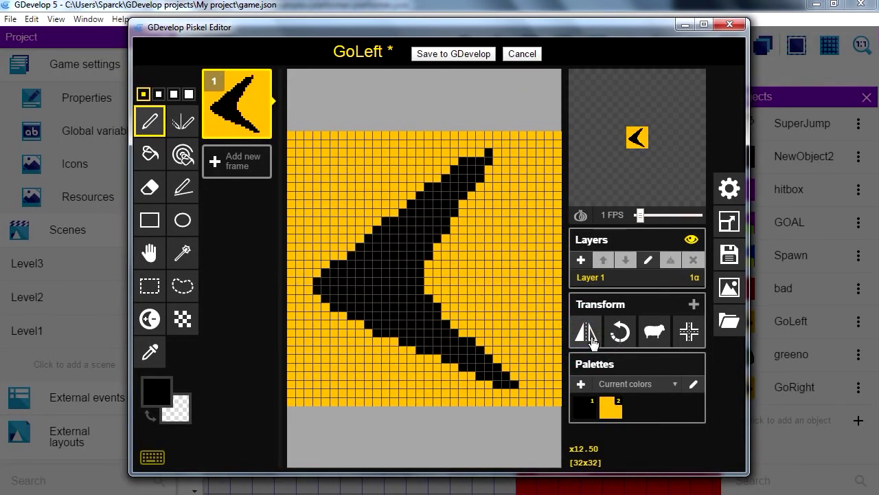
pyautogui.click(448, 53)
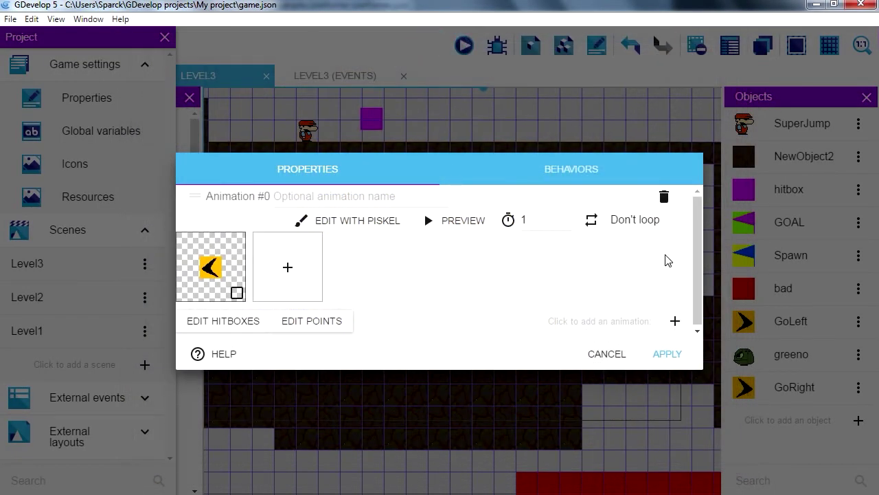
pyautogui.click(668, 354)
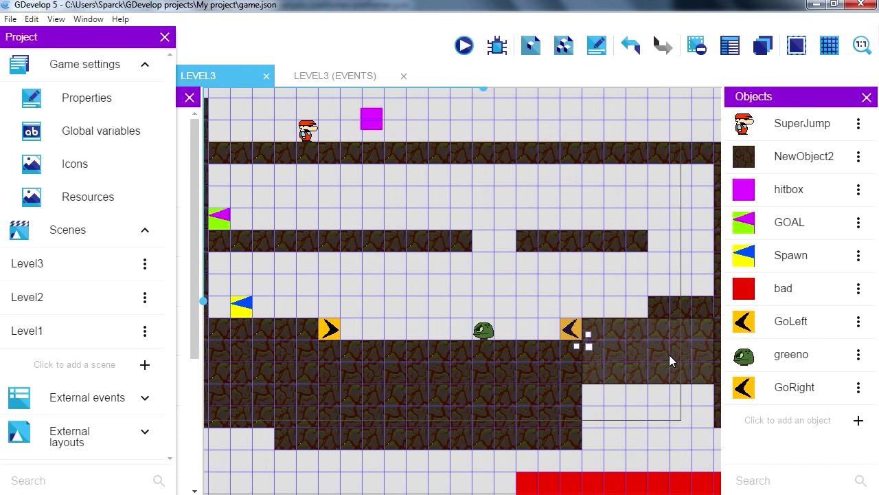
pyautogui.rightClick(824, 397)
# - Delete the GoRight object and create a new Sprite object
pyautogui.click(790, 377)
pyautogui.click(859, 387)
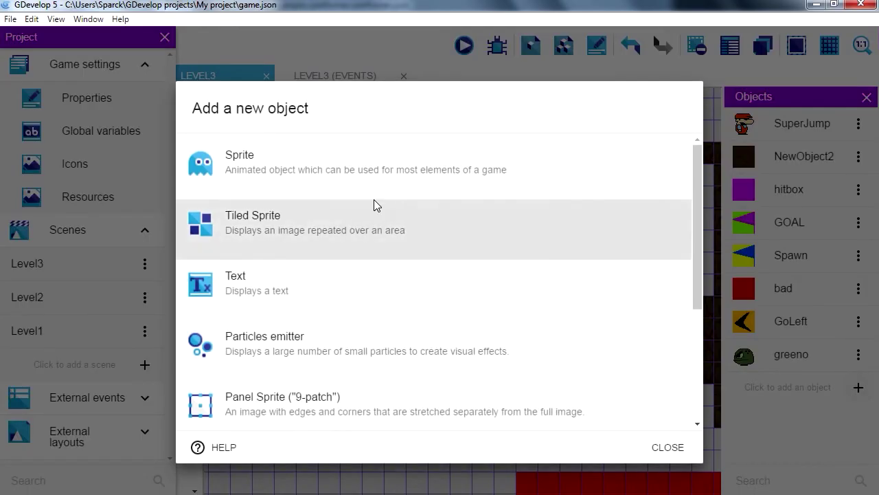
pyautogui.click(309, 173)
# - Fill the new sprite orange (#d87528) and draw a black right-pointing arrow on it
pyautogui.click(155, 393)
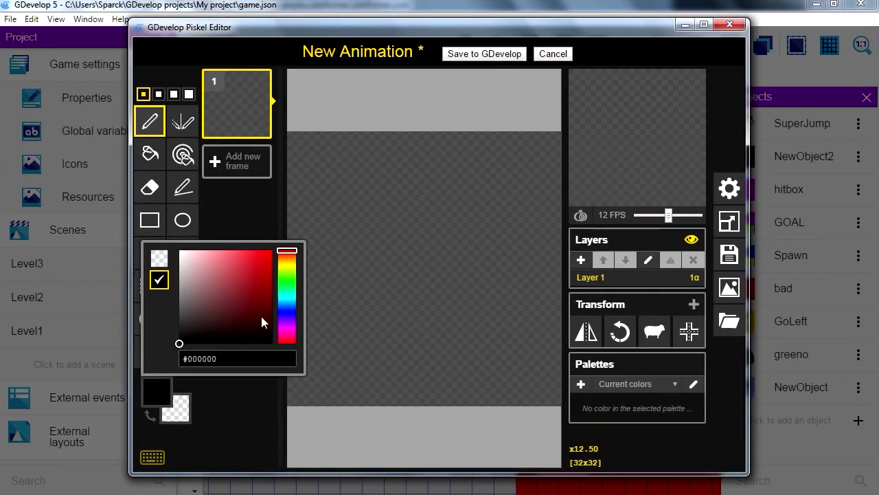
pyautogui.click(289, 264)
pyautogui.moveTo(290, 266)
pyautogui.mouseDown()
pyautogui.moveTo(288, 257)
pyautogui.moveTo(261, 275)
pyautogui.moveTo(254, 265)
pyautogui.mouseUp()
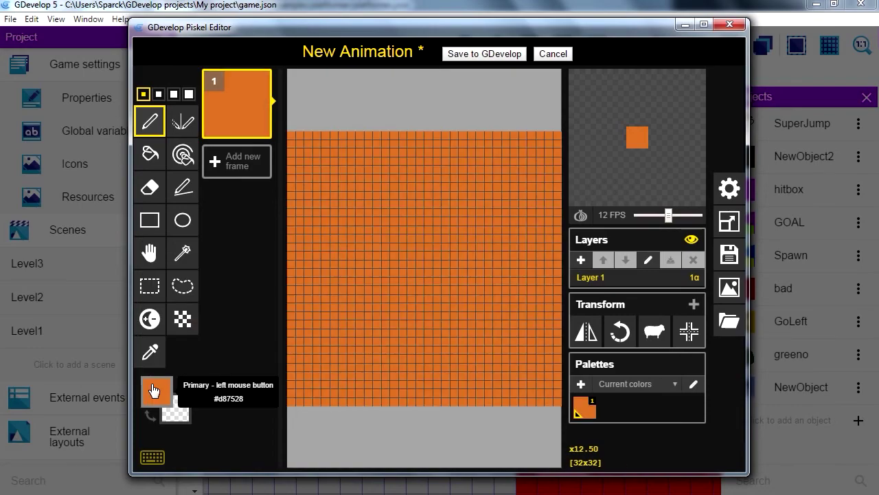
pyautogui.click(156, 391)
pyautogui.click(159, 279)
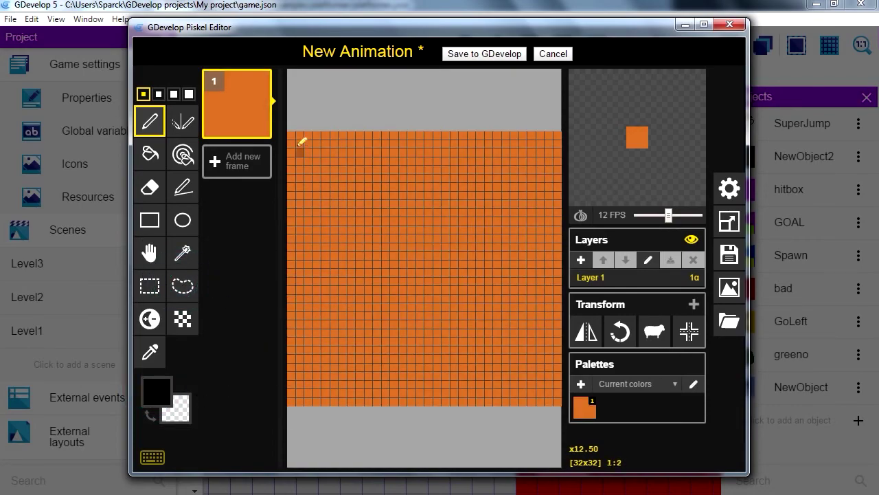
pyautogui.moveTo(293, 136)
pyautogui.mouseDown()
pyautogui.moveTo(344, 159)
pyautogui.moveTo(462, 263)
pyautogui.moveTo(516, 295)
pyautogui.moveTo(337, 392)
pyautogui.moveTo(334, 357)
pyautogui.mouseUp()
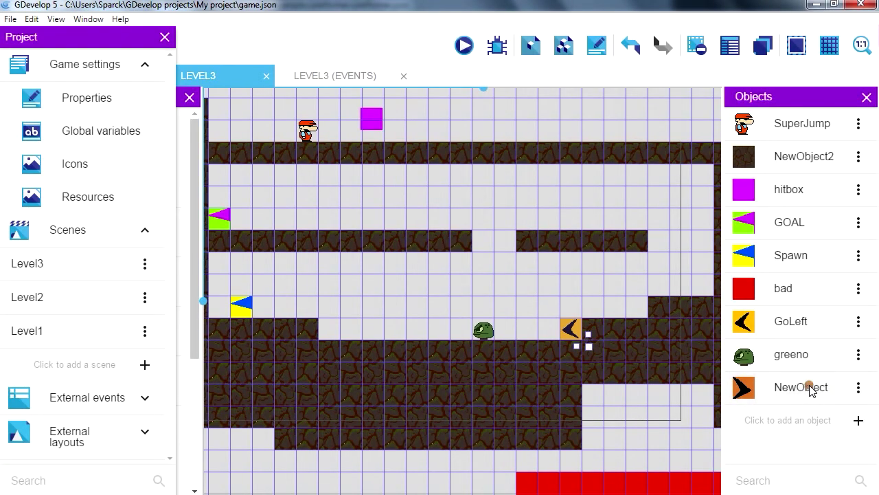
pyautogui.rightClick(811, 388)
# - Rename the new orange arrow object to Goright
pyautogui.click(815, 280)
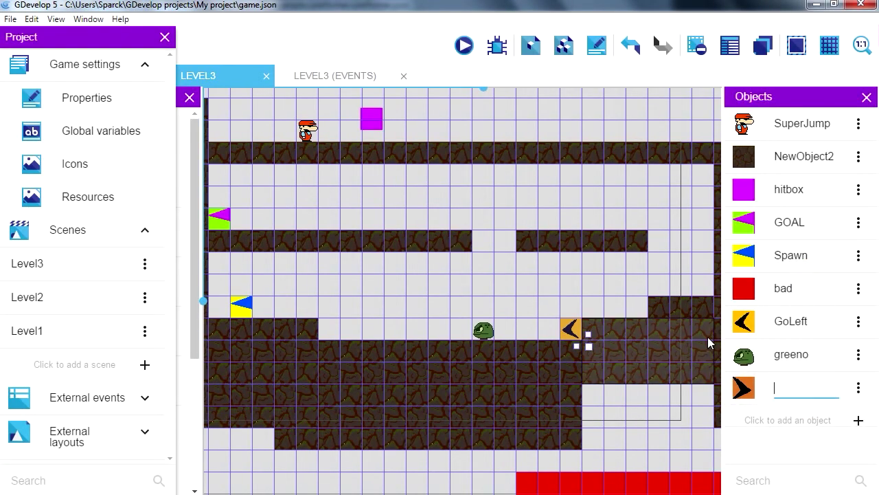
pyautogui.write('Goright')
pyautogui.press('Return')
# - Place a Goright arrow on the floor left of greeno
pyautogui.moveTo(708, 336); pyautogui.dragTo(328, 329)
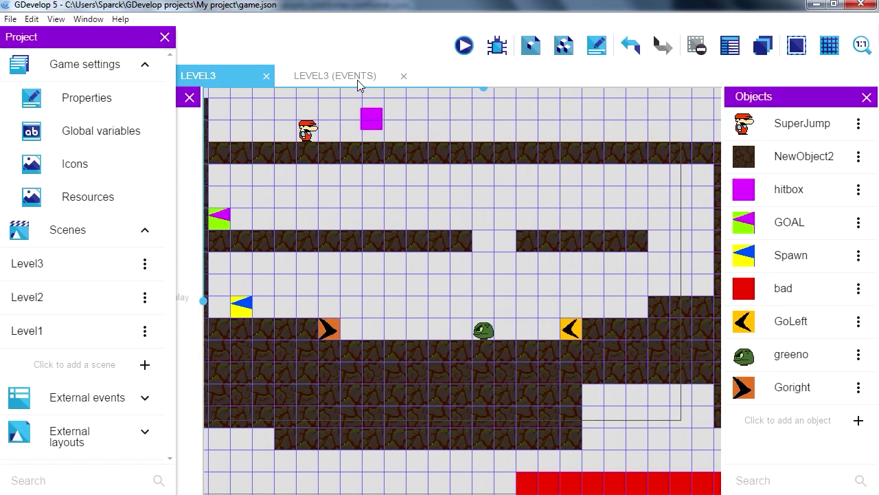
pyautogui.click(484, 333)
pyautogui.click(571, 332)
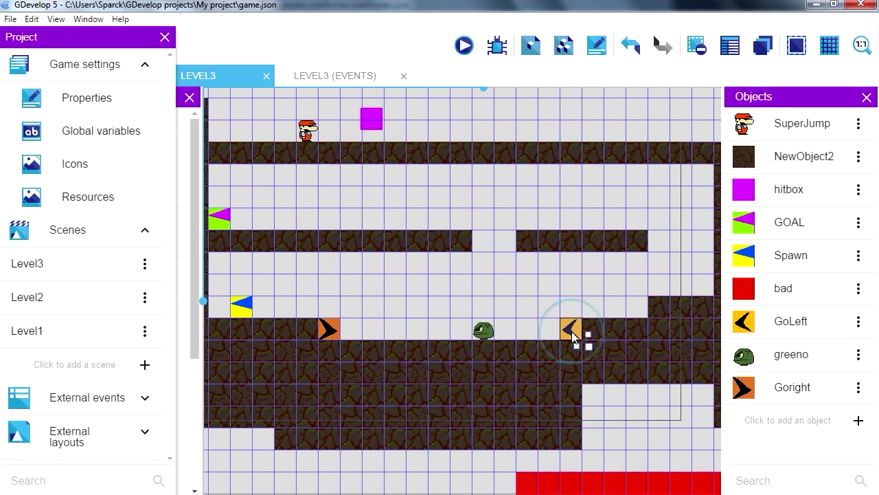
pyautogui.click(330, 331)
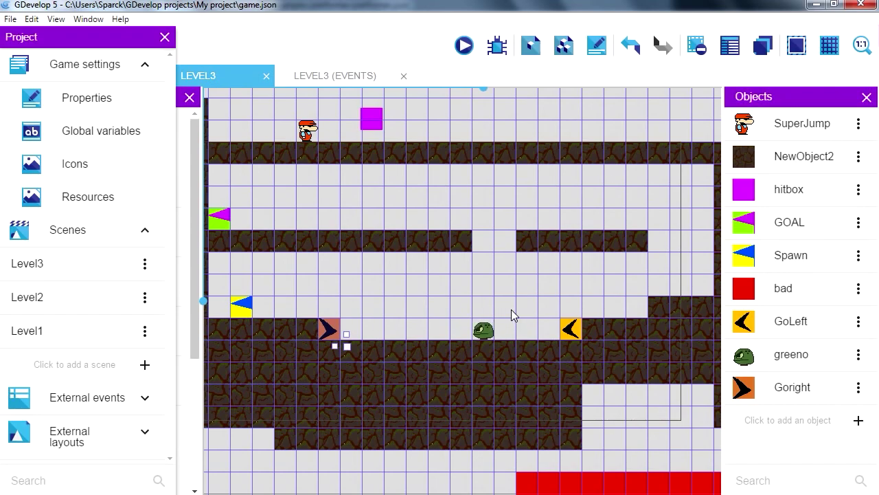
pyautogui.click(335, 75)
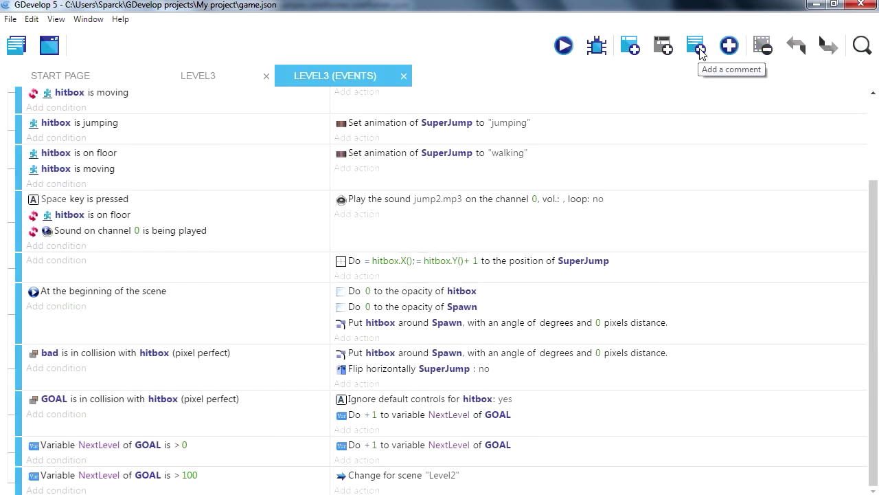
# - End the Level3 events with a 'BAD' comment and a blank event, then return to the scene layout
pyautogui.click(696, 45)
pyautogui.click(177, 481)
pyautogui.write('BAD')
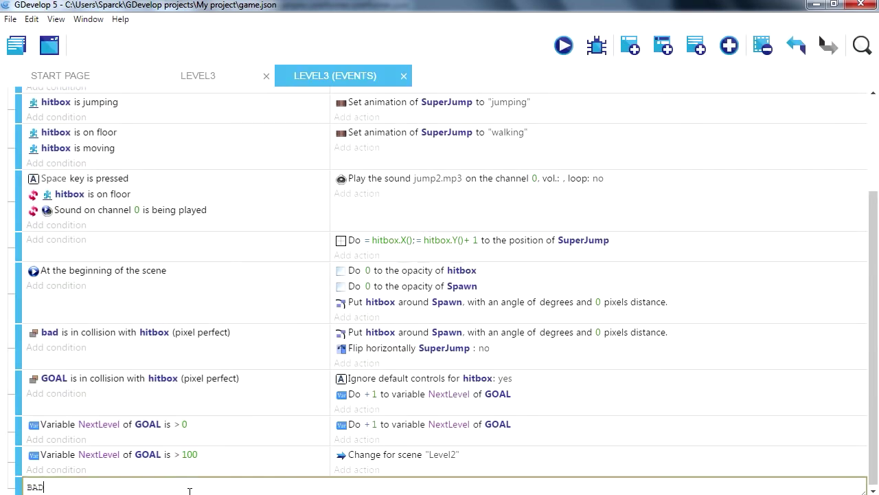
pyautogui.click(631, 46)
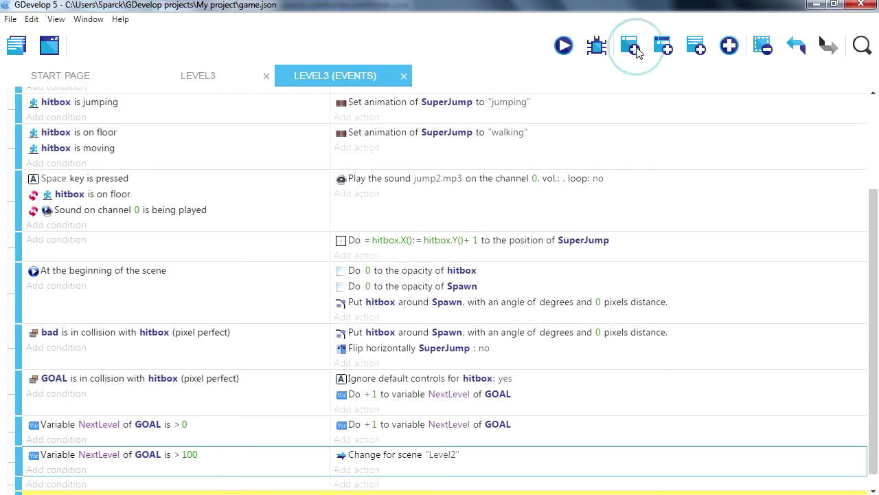
pyautogui.click(211, 77)
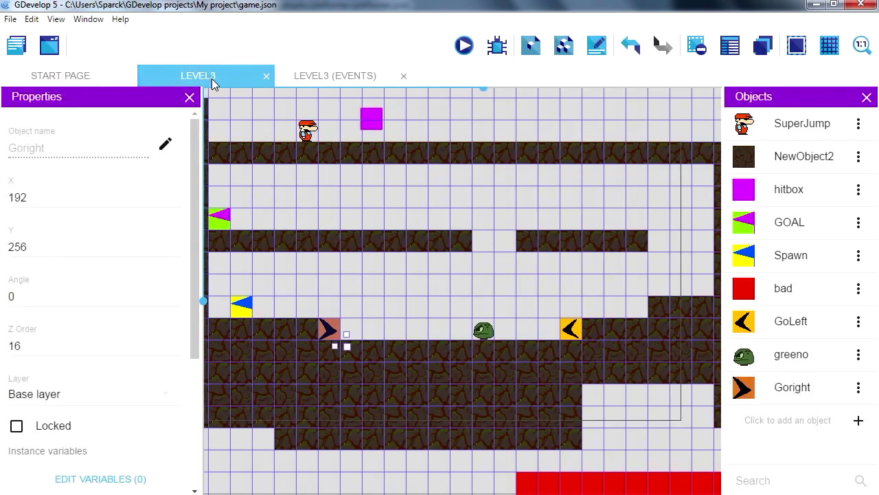
pyautogui.click(395, 318)
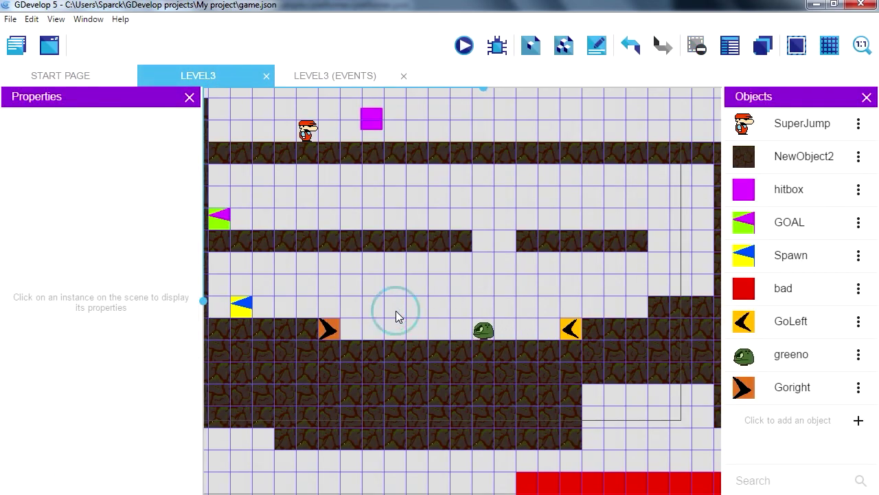
# - Add a new object variable named walking to the greeno object
pyautogui.click(484, 333)
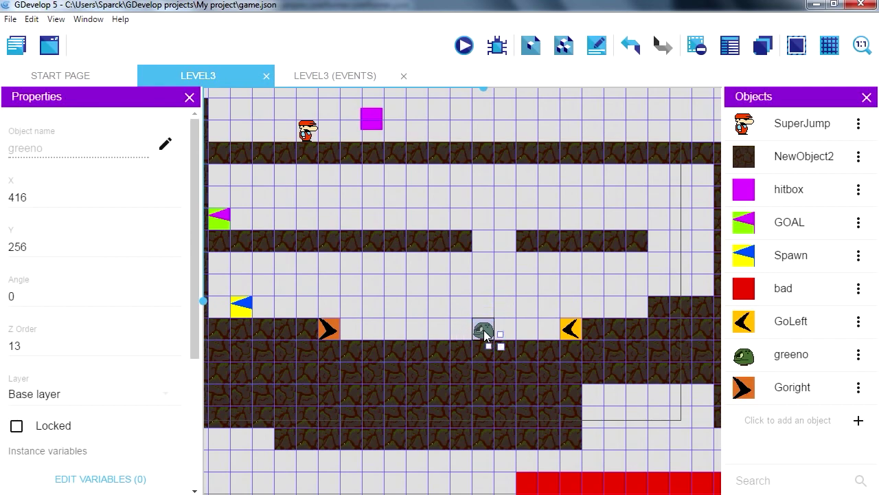
pyautogui.rightClick(829, 355)
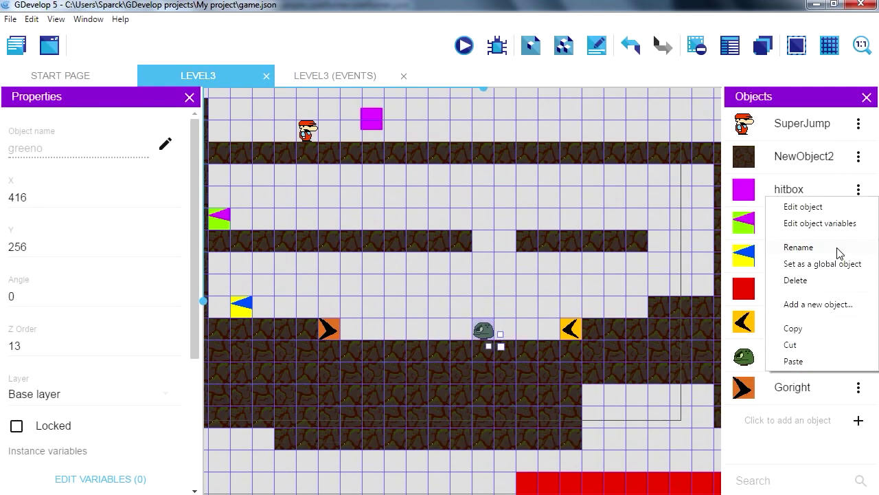
pyautogui.click(845, 224)
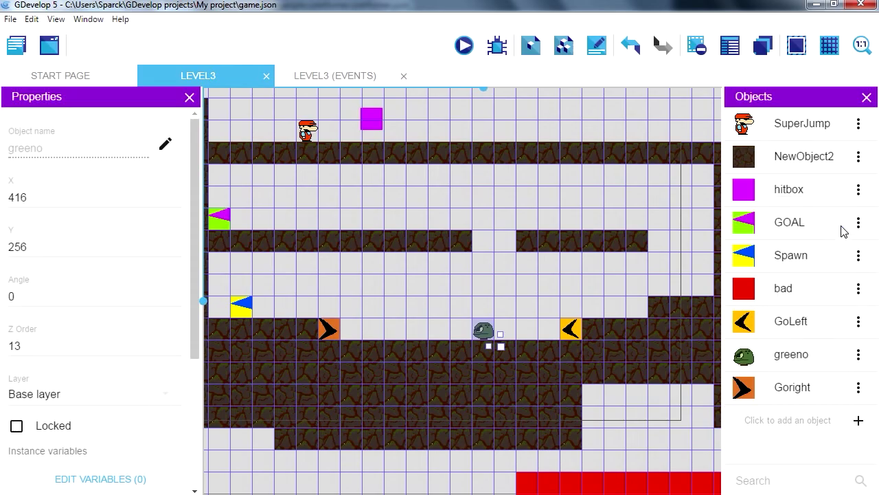
pyautogui.click(681, 294)
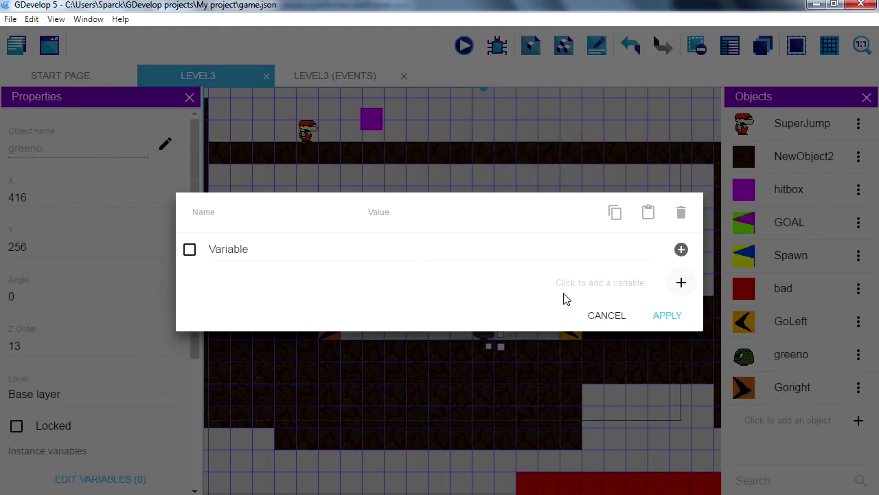
pyautogui.moveTo(236, 246); pyautogui.dragTo(203, 255)
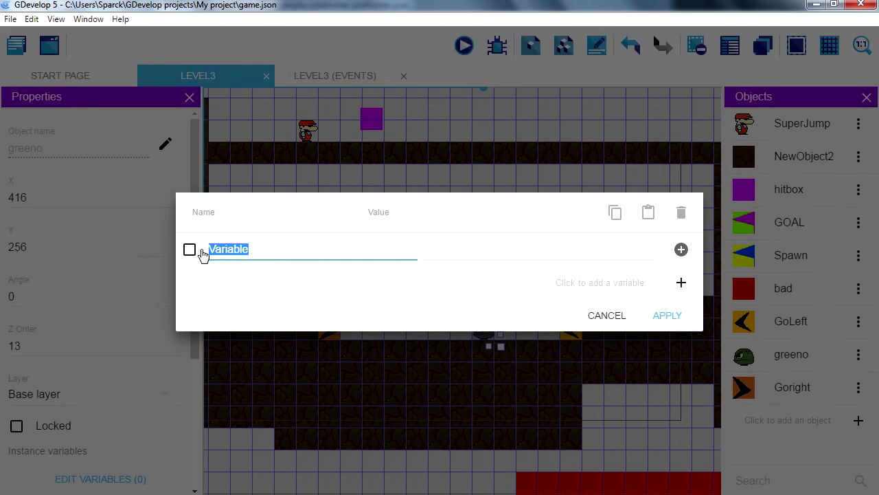
pyautogui.write('walkin')
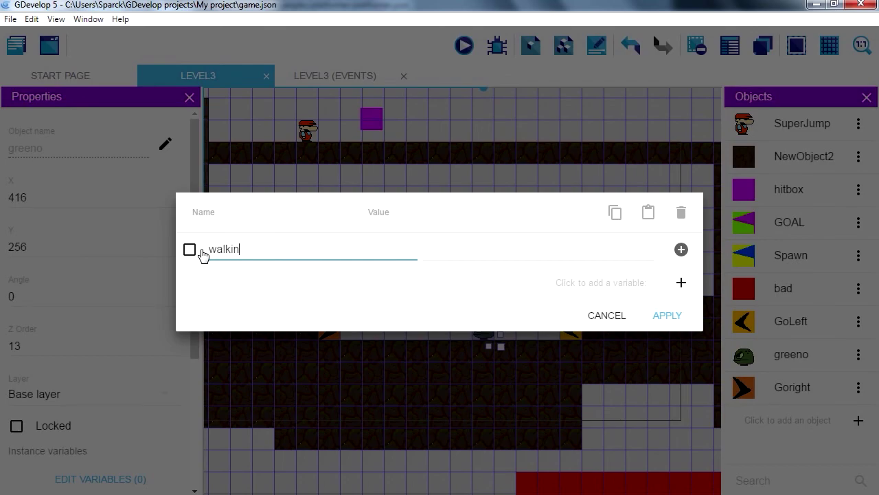
pyautogui.press('Escape')
# - Start a Value of an object's variable condition on the empty event under BAD
pyautogui.click(318, 73)
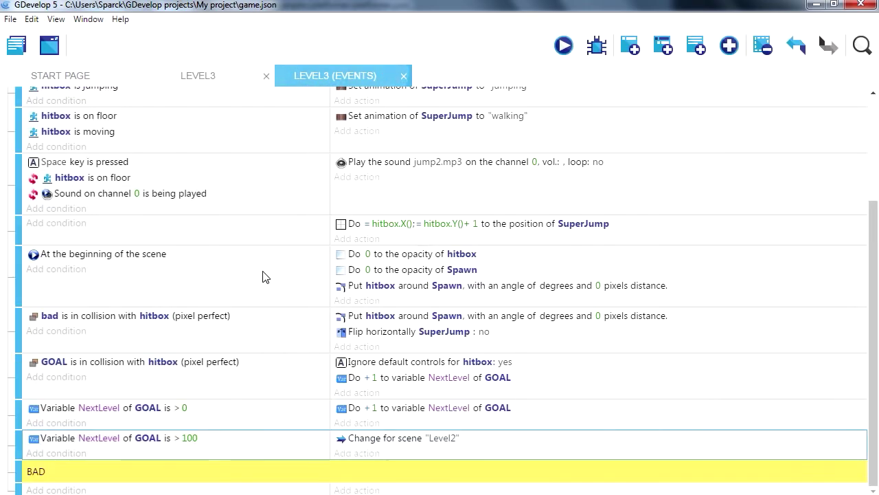
pyautogui.click(141, 478)
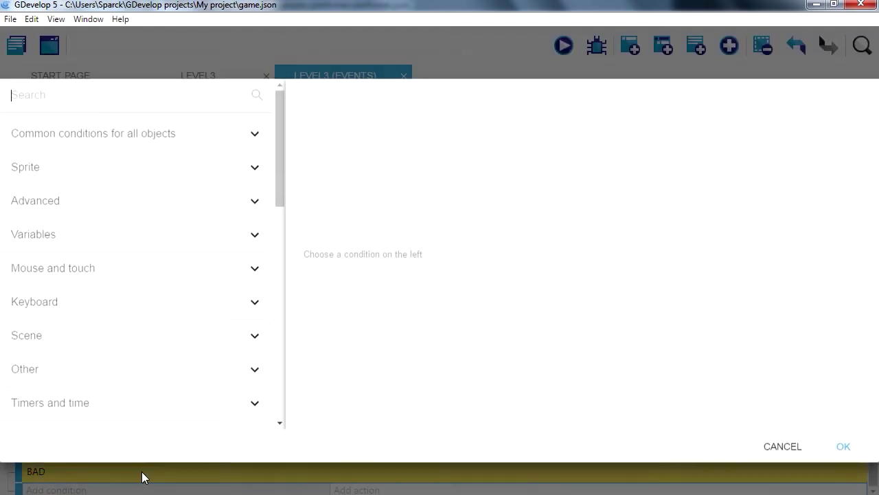
pyautogui.click(254, 135)
pyautogui.scroll(-2, 189, 378)
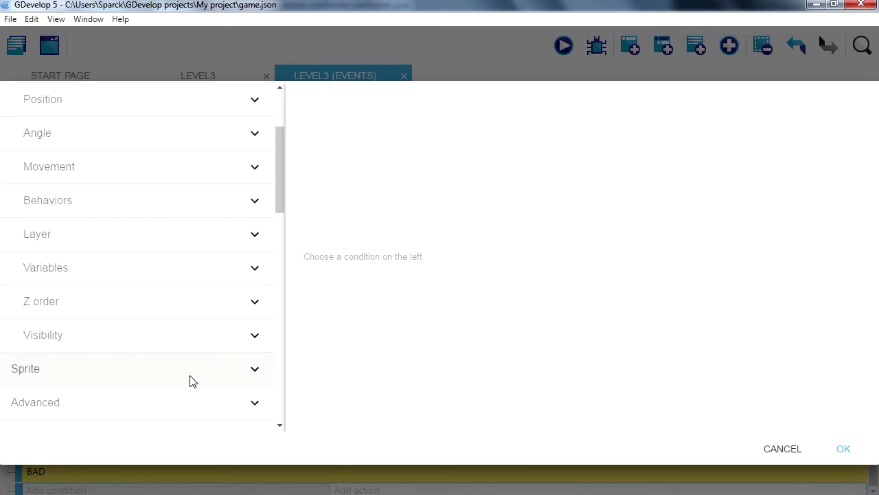
pyautogui.click(193, 267)
pyautogui.click(192, 335)
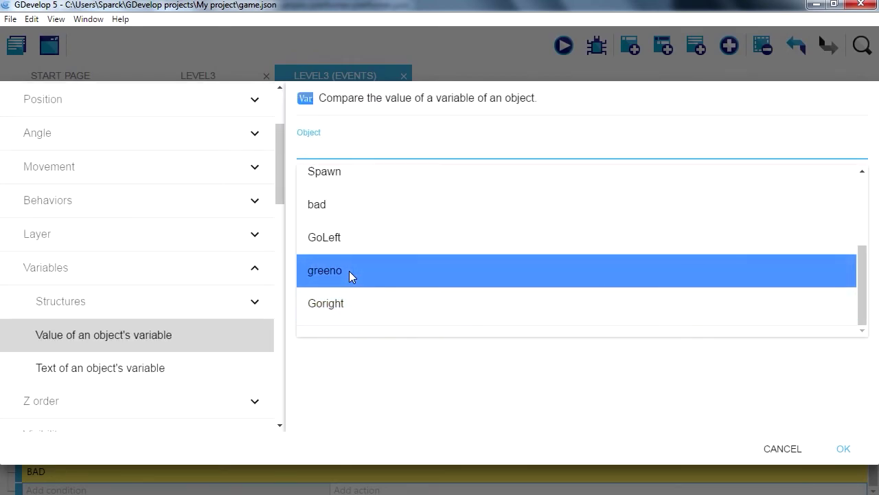
# - Set the condition to greeno's walking variable equal to 0
pyautogui.click(349, 271)
pyautogui.click(338, 201)
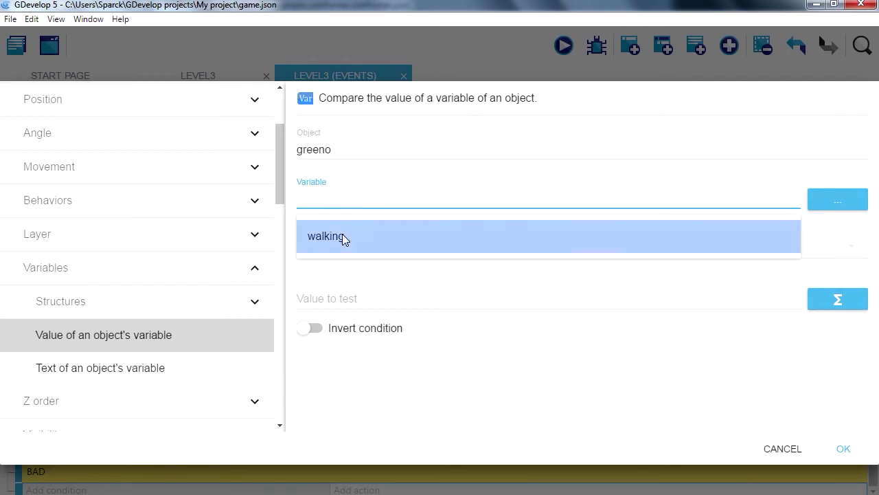
pyautogui.click(342, 235)
pyautogui.click(338, 246)
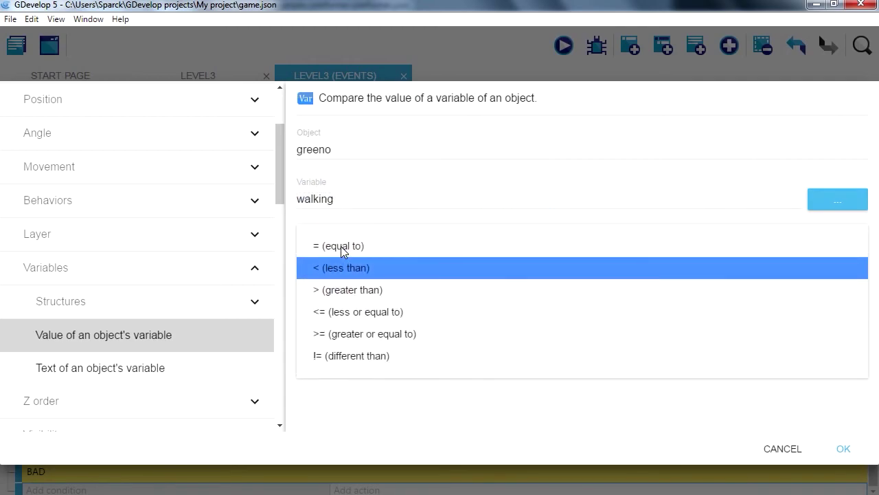
pyautogui.click(341, 246)
pyautogui.click(330, 299)
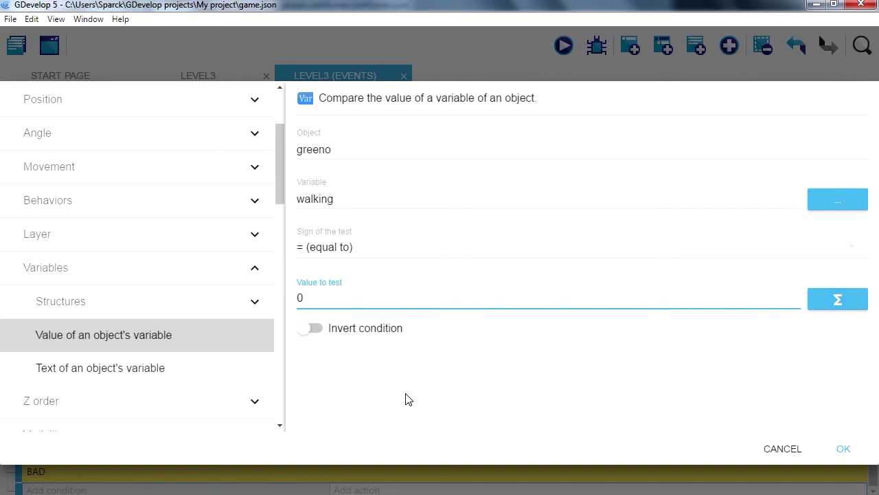
pyautogui.write('0')
pyautogui.click(844, 449)
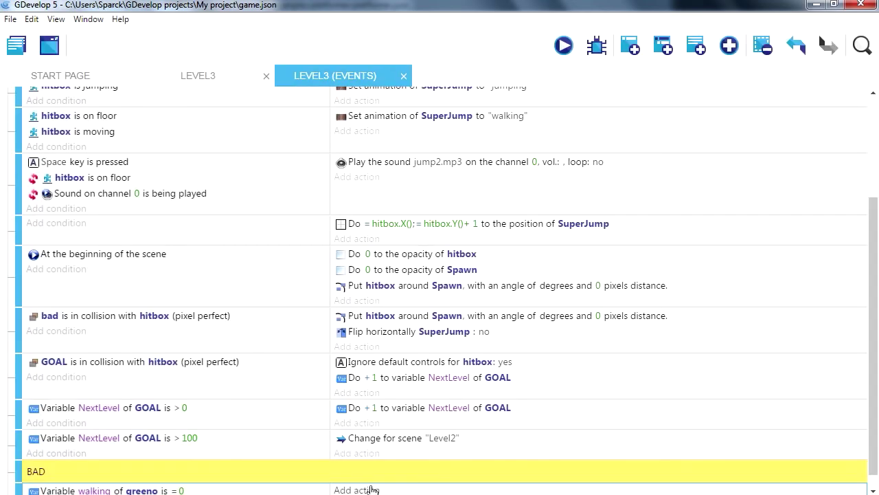
# - Choose the Platform Behavior's Simulate left key press action for the walking event
pyautogui.scroll(-1, 385, 470)
pyautogui.click(364, 473)
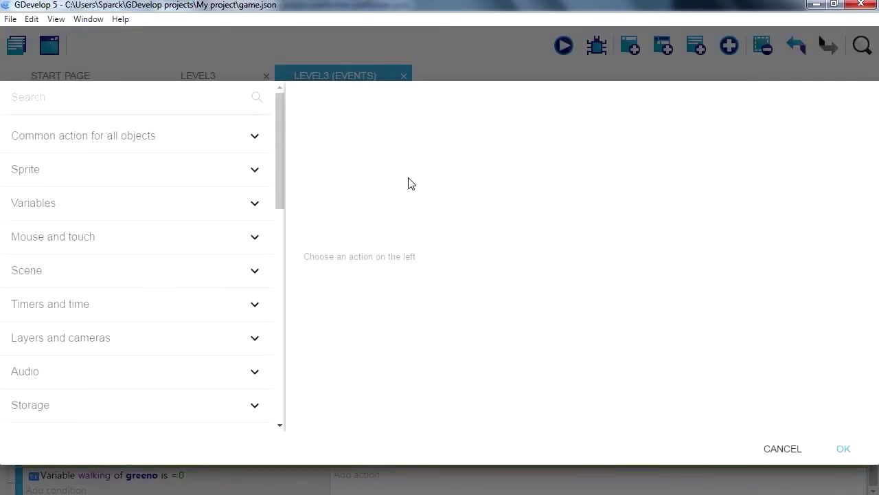
pyautogui.moveTo(281, 147); pyautogui.dragTo(280, 231)
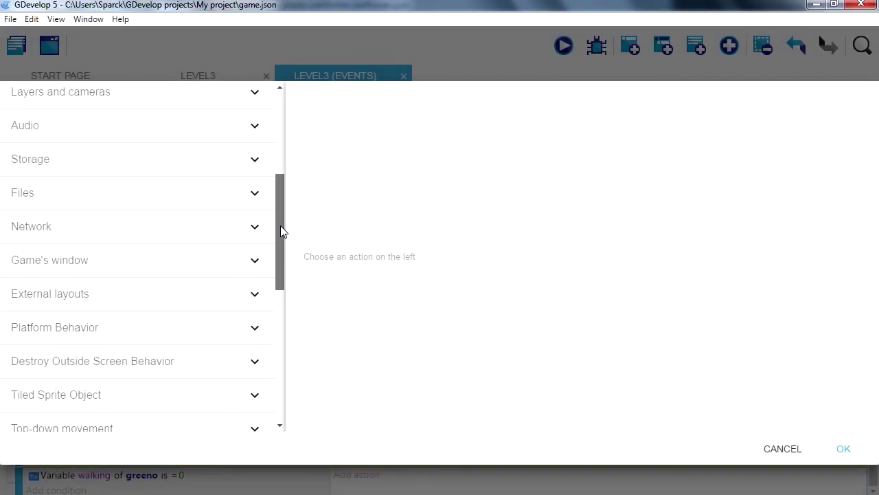
pyautogui.click(253, 328)
pyautogui.scroll(-2, 201, 371)
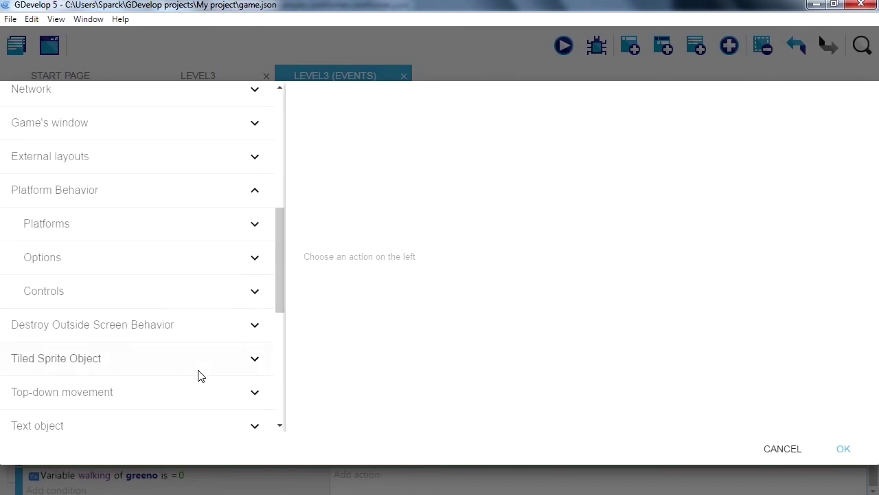
pyautogui.click(250, 294)
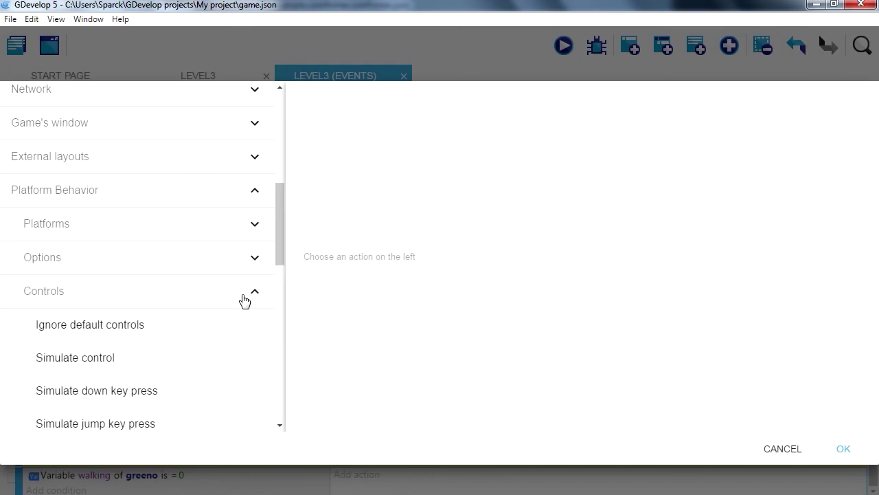
pyautogui.scroll(-1, 217, 350)
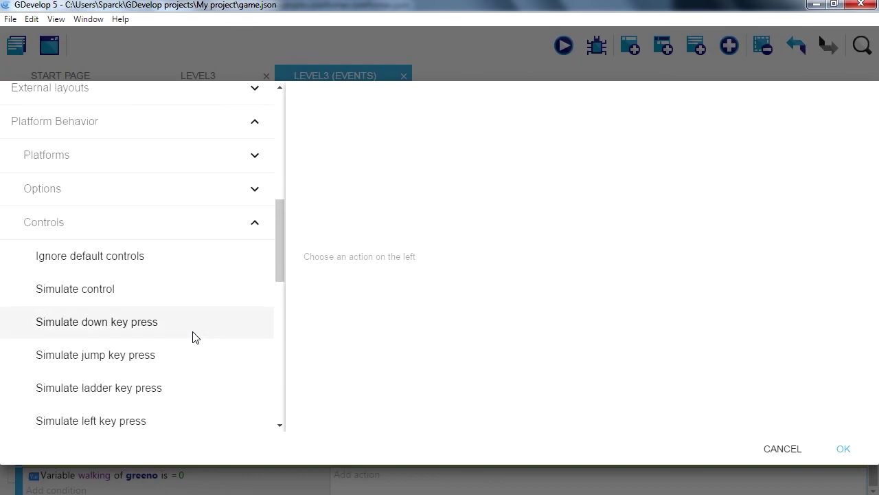
pyautogui.scroll(-2, 193, 338)
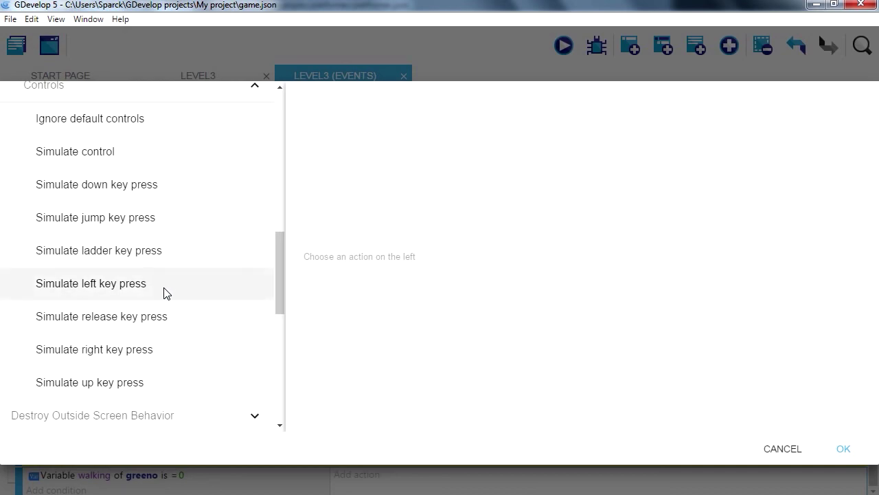
pyautogui.click(138, 294)
# - Apply the simulated left key press to greeno
pyautogui.click(347, 151)
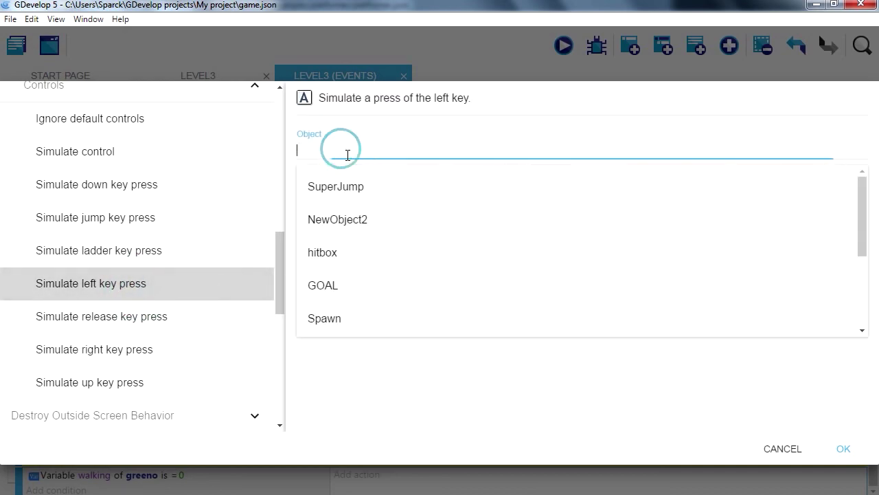
pyautogui.scroll(-2, 356, 288)
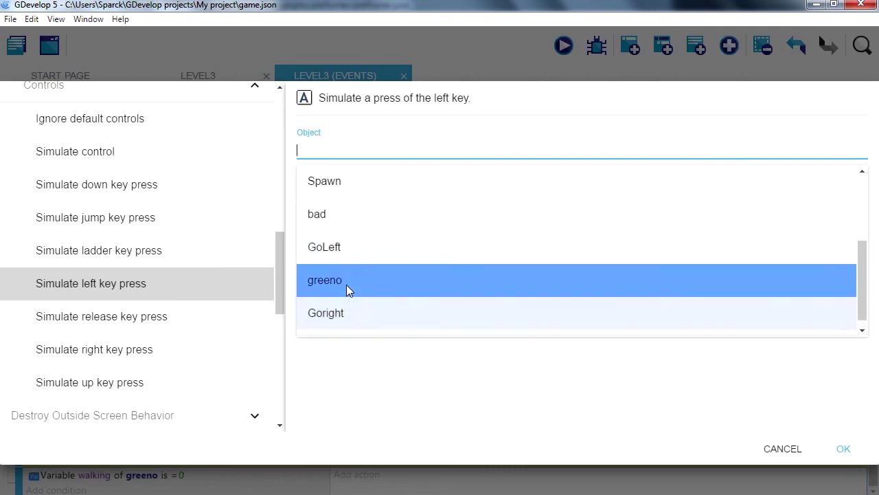
pyautogui.click(347, 282)
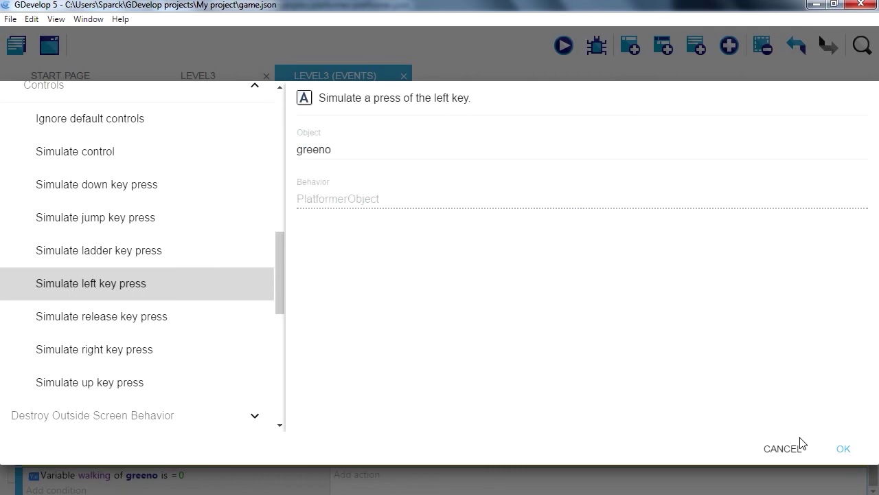
pyautogui.click(840, 448)
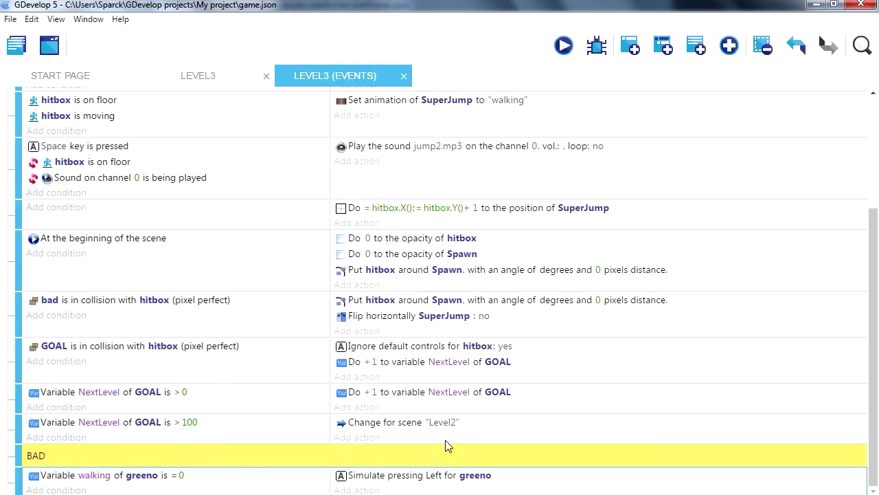
# - Preview the level to test greeno walking left, then return to the new empty event
pyautogui.click(563, 47)
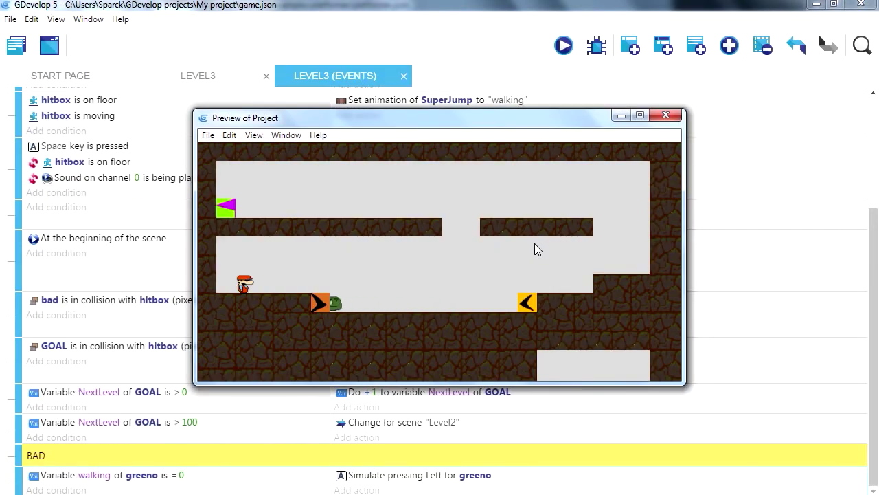
pyautogui.click(666, 114)
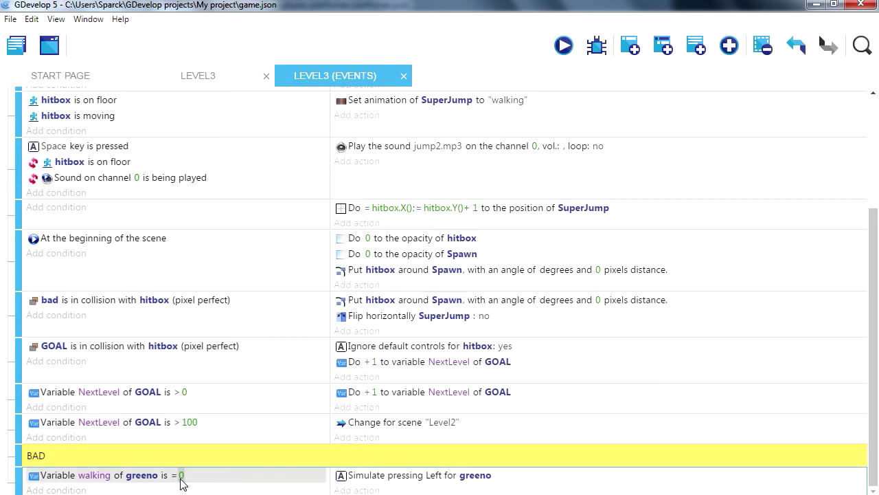
pyautogui.click(19, 475)
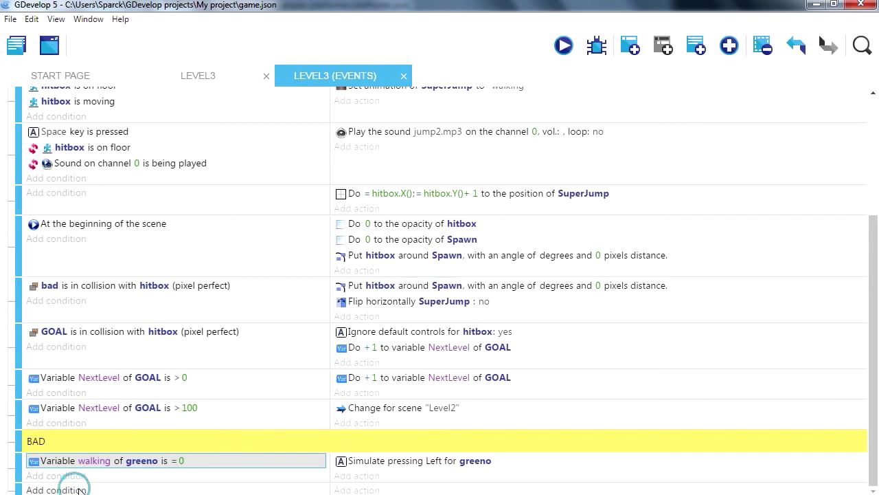
pyautogui.click(81, 489)
# - Pick the Value of an object's variable condition for the new event
pyautogui.moveTo(280, 169); pyautogui.dragTo(298, 145)
pyautogui.click(254, 170)
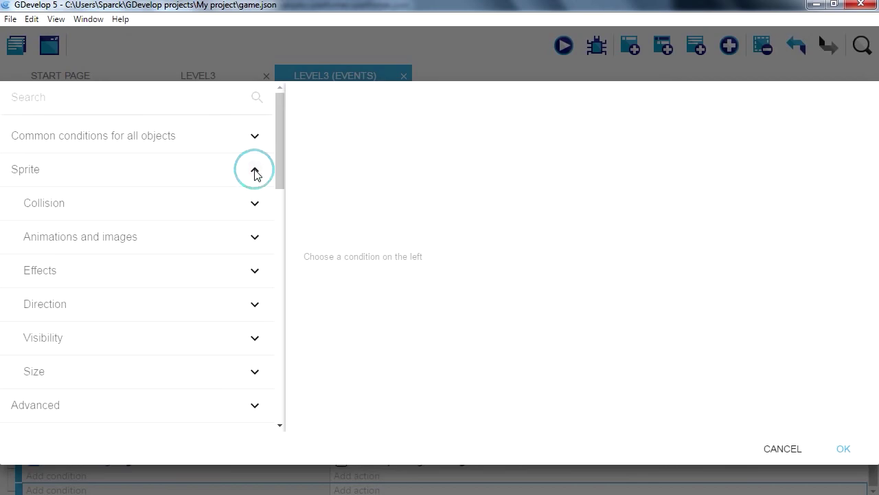
pyautogui.click(256, 170)
pyautogui.click(258, 137)
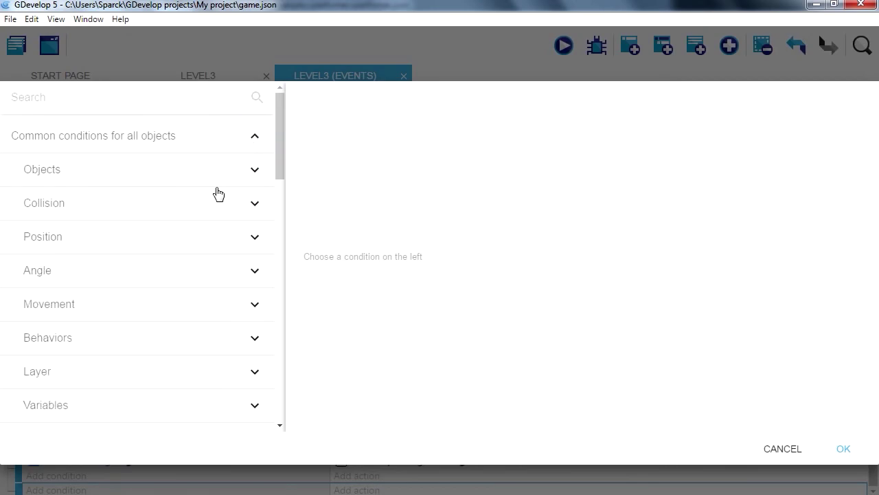
pyautogui.scroll(-1, 192, 355)
pyautogui.scroll(-2, 202, 360)
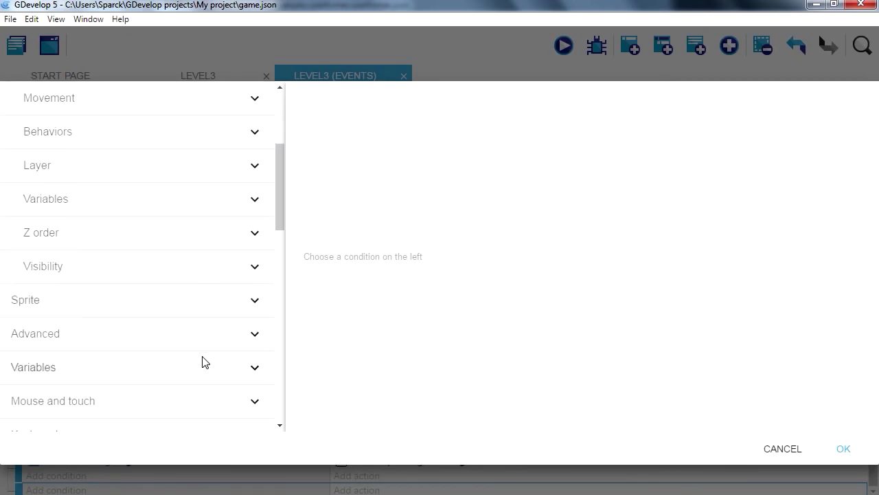
pyautogui.scroll(1, 203, 362)
pyautogui.click(235, 271)
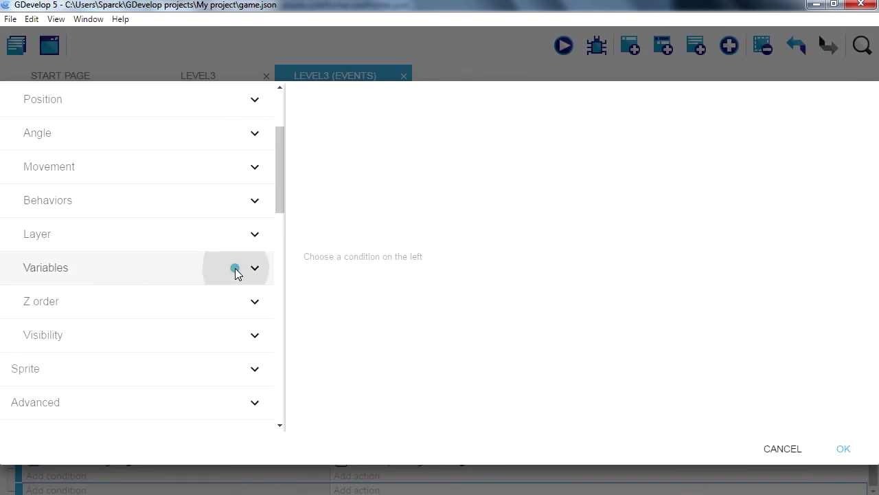
pyautogui.click(158, 335)
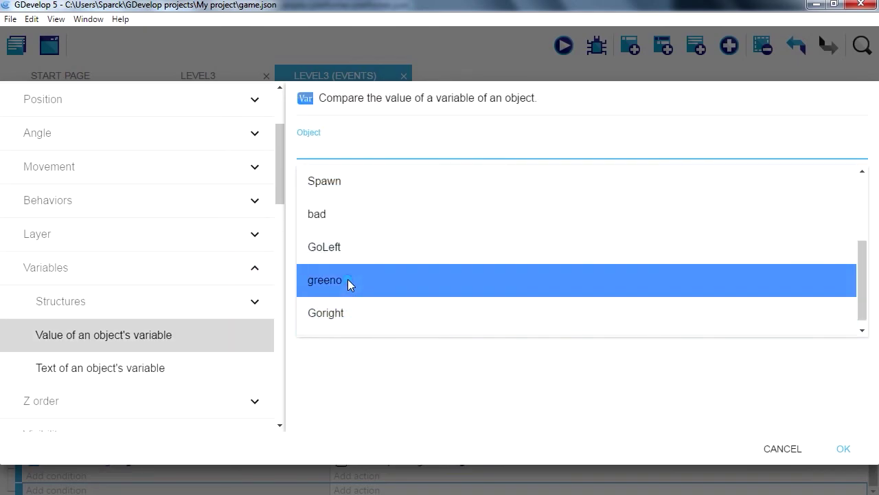
# - Set the condition to greeno's walking variable equal to 1
pyautogui.click(347, 279)
pyautogui.click(353, 196)
pyautogui.click(342, 238)
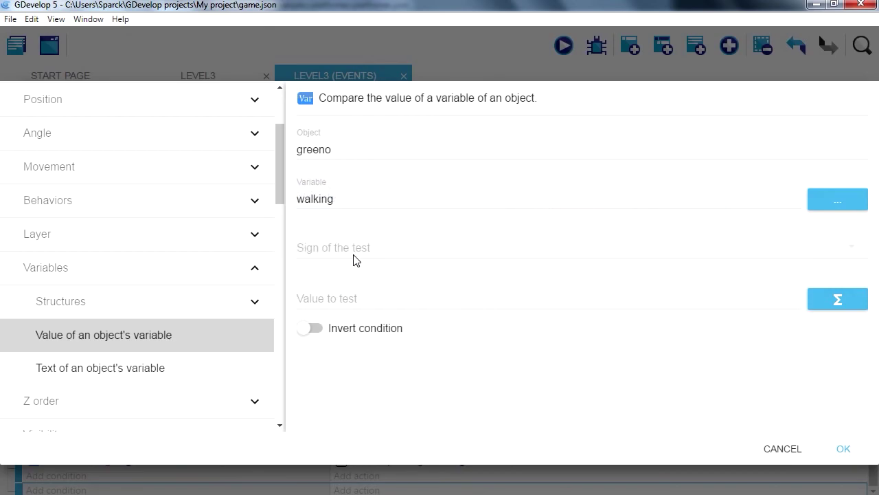
pyautogui.click(354, 246)
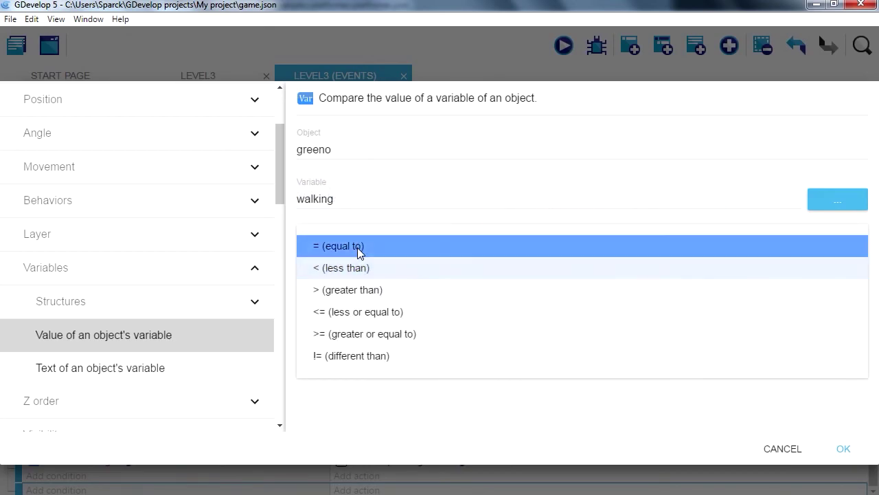
pyautogui.click(357, 247)
pyautogui.click(336, 299)
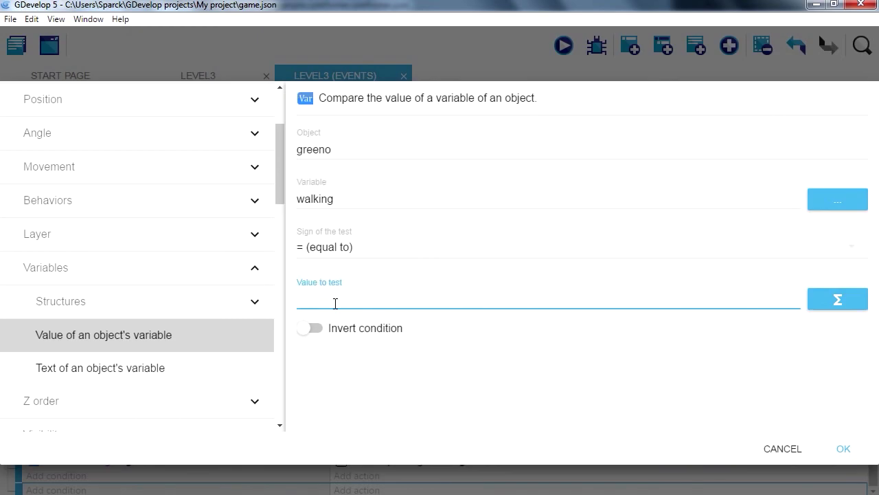
pyautogui.click(844, 449)
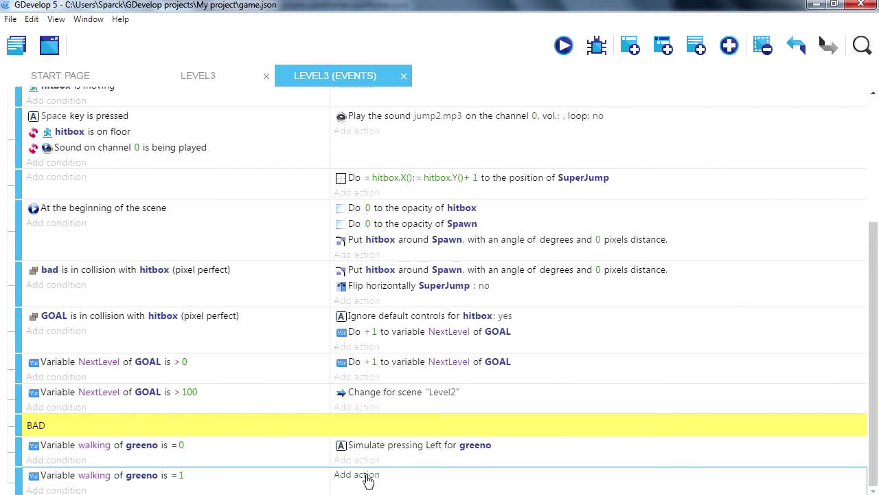
# - Add a Simulate right key press action for greeno to the walking = 1 event
pyautogui.click(369, 474)
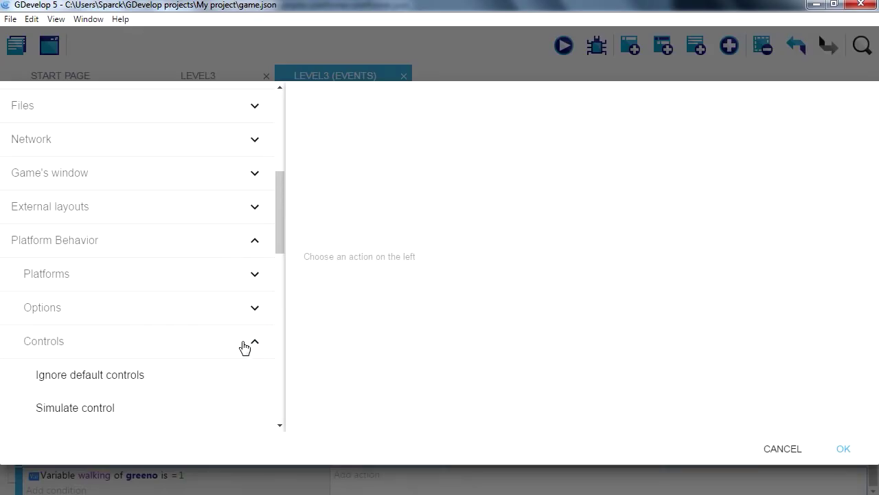
pyautogui.scroll(-2, 240, 349)
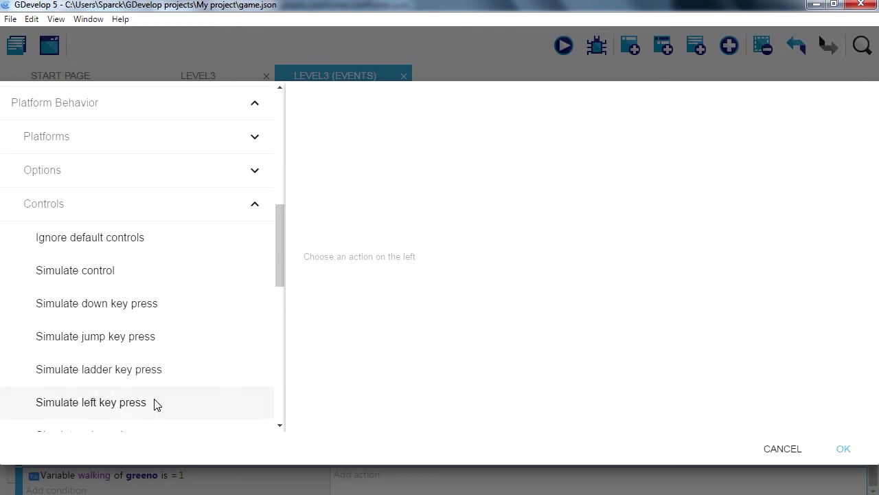
pyautogui.scroll(-1, 171, 378)
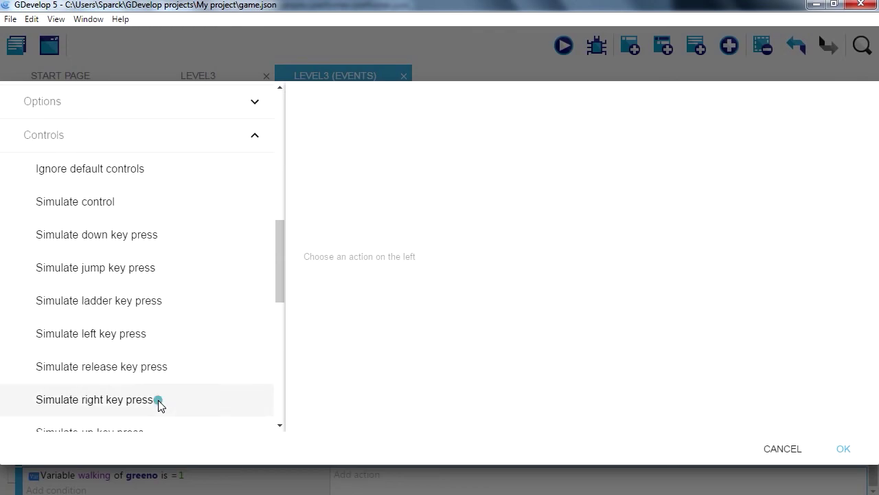
pyautogui.click(158, 402)
pyautogui.click(342, 164)
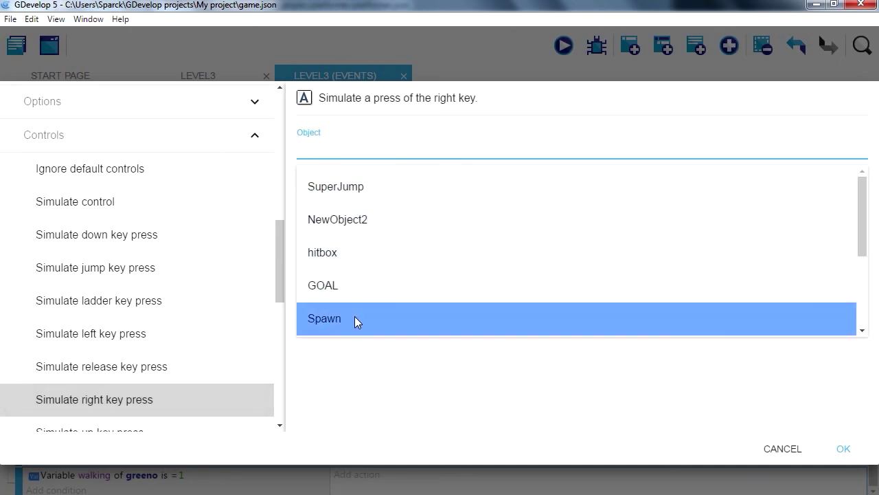
pyautogui.scroll(-2, 354, 313)
pyautogui.click(341, 280)
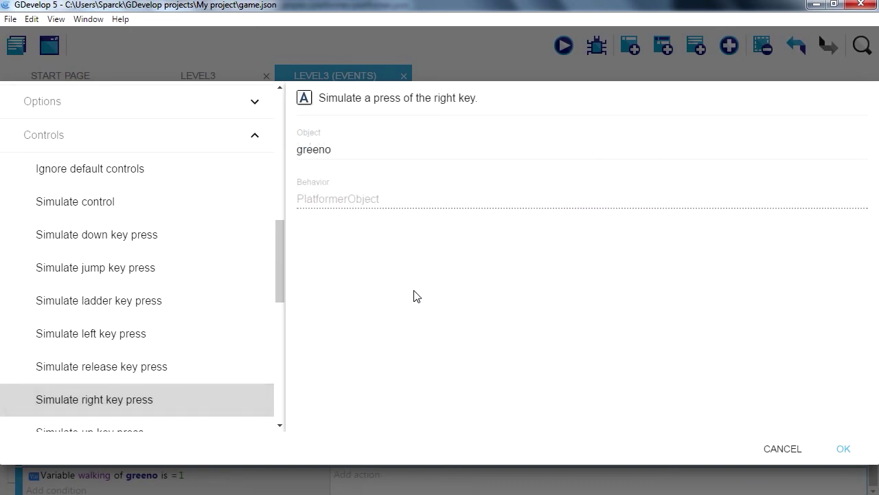
pyautogui.click(845, 449)
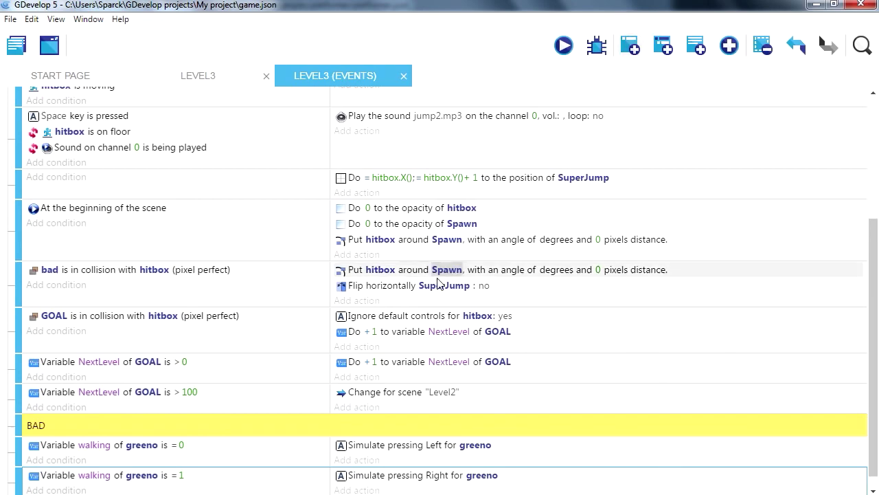
pyautogui.scroll(-1, 358, 343)
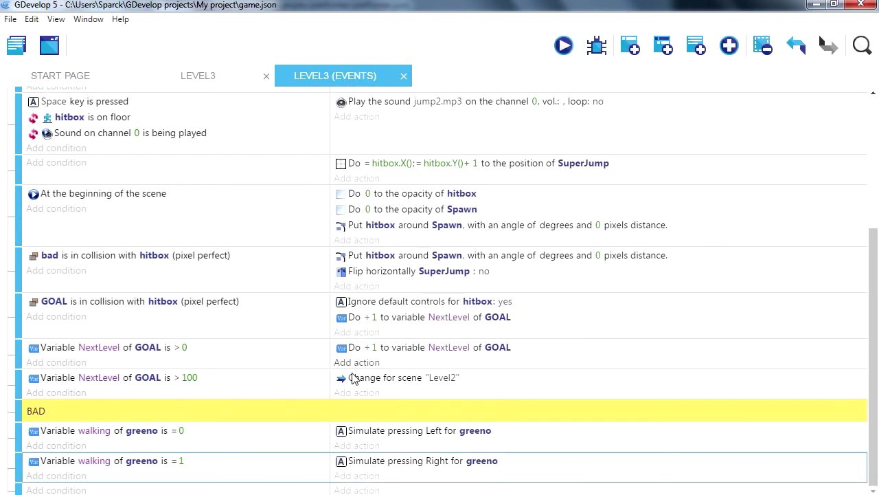
pyautogui.click(65, 487)
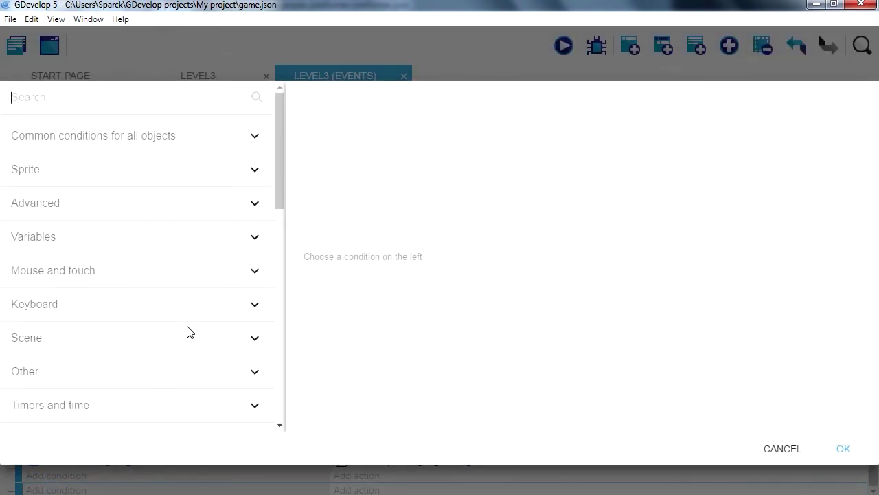
# - Give the third event a pixel-perfect collision condition between greeno and GoLeft
pyautogui.click(255, 172)
pyautogui.click(252, 204)
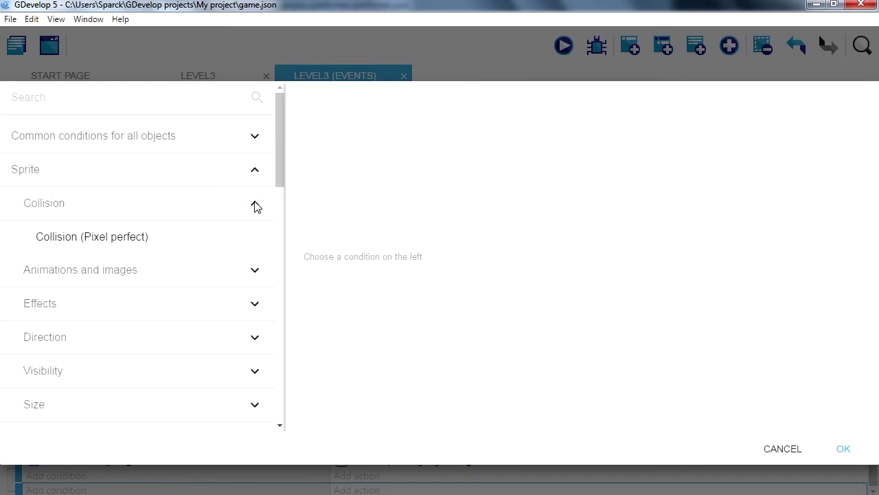
pyautogui.click(188, 239)
pyautogui.click(336, 145)
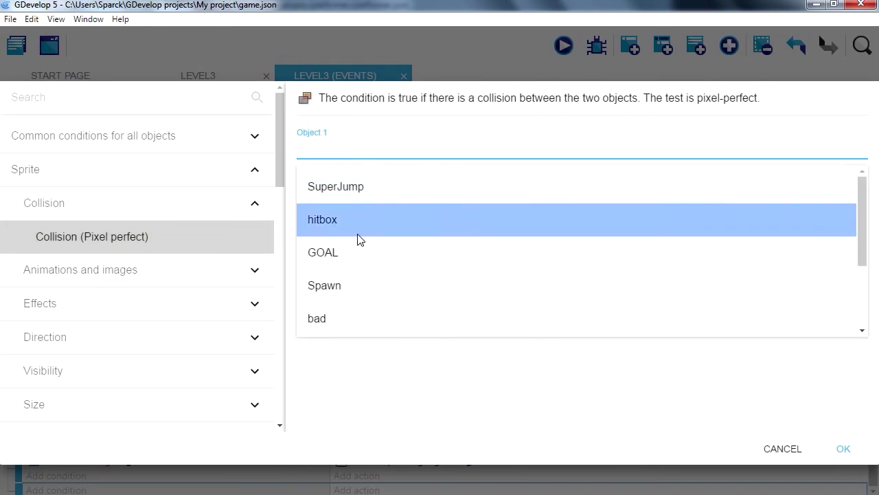
pyautogui.scroll(-2, 352, 310)
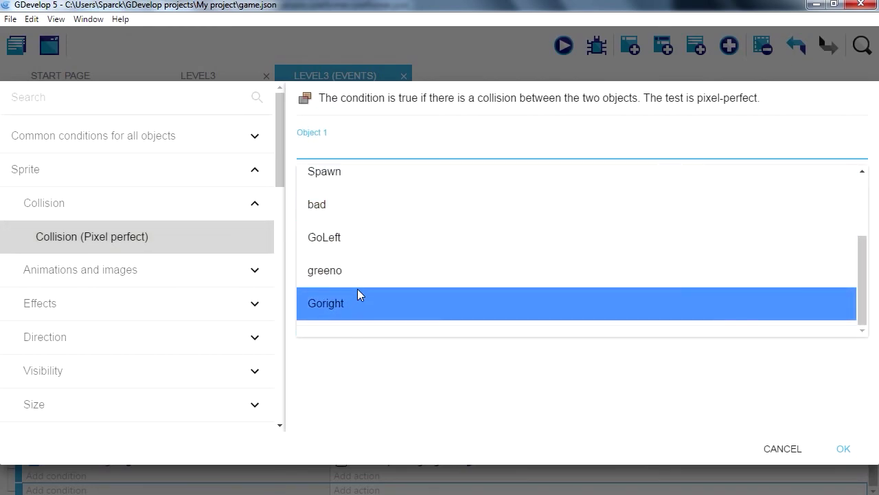
pyautogui.click(349, 272)
pyautogui.click(350, 199)
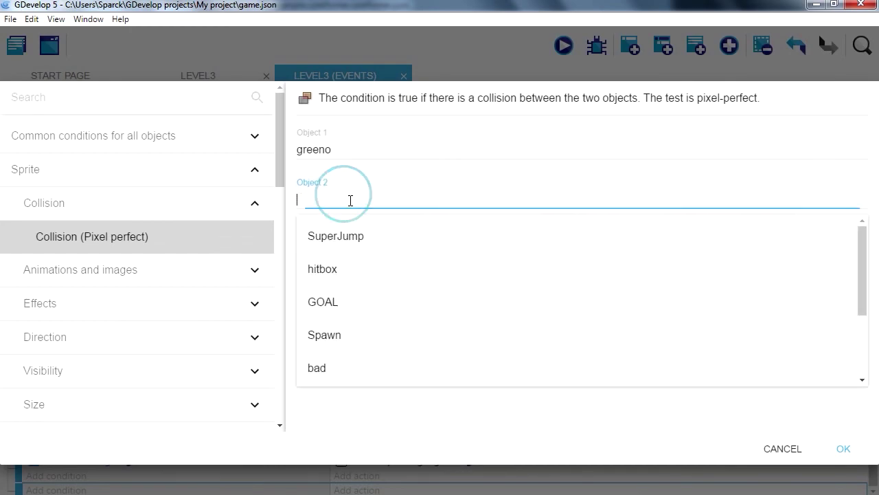
pyautogui.scroll(-3, 364, 302)
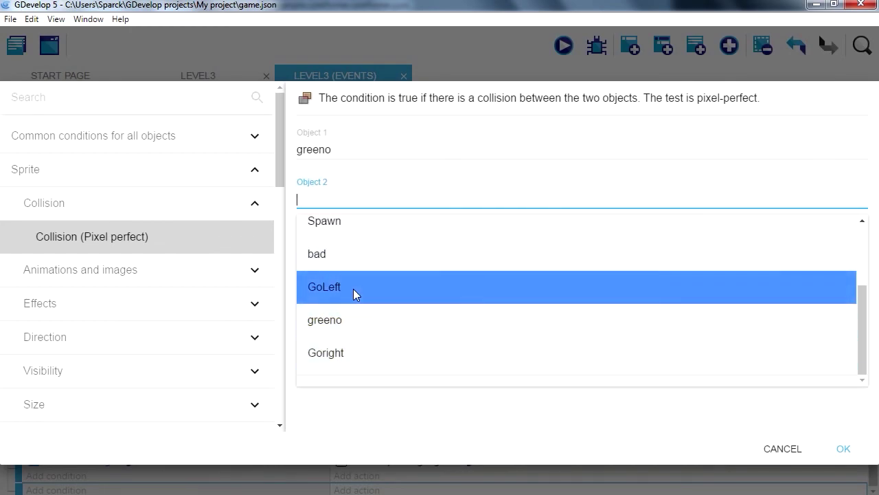
pyautogui.click(351, 289)
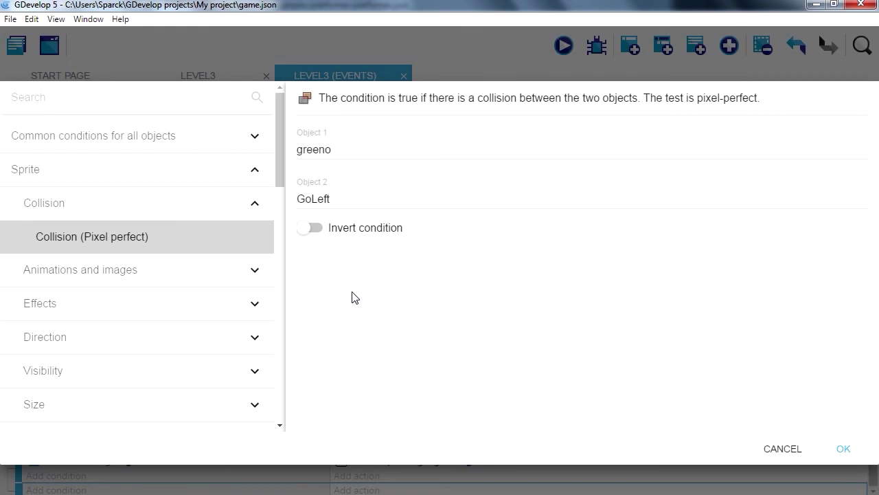
pyautogui.click(844, 448)
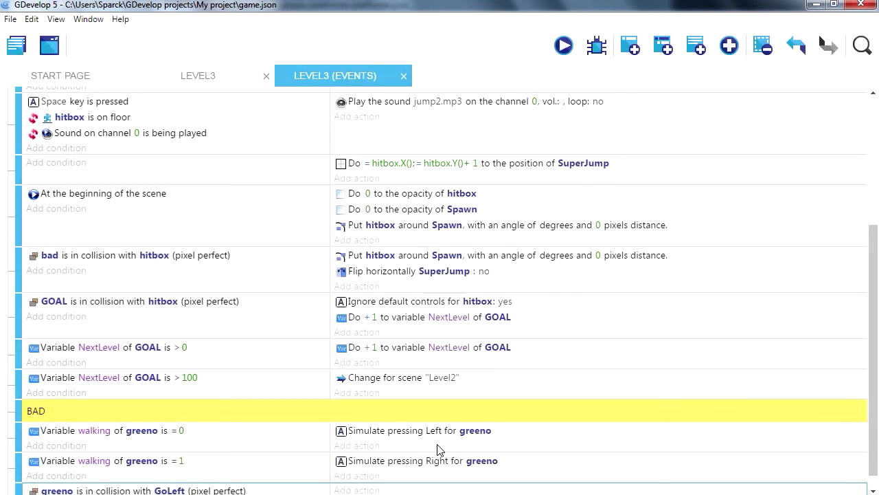
pyautogui.scroll(-1, 429, 452)
# - Start a Modify variable of an object action for greeno on the GoLeft event
pyautogui.click(357, 475)
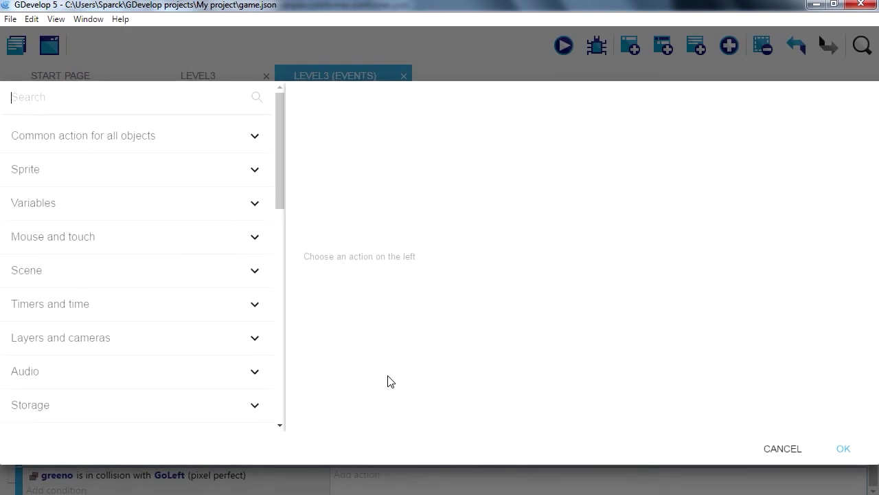
pyautogui.click(255, 137)
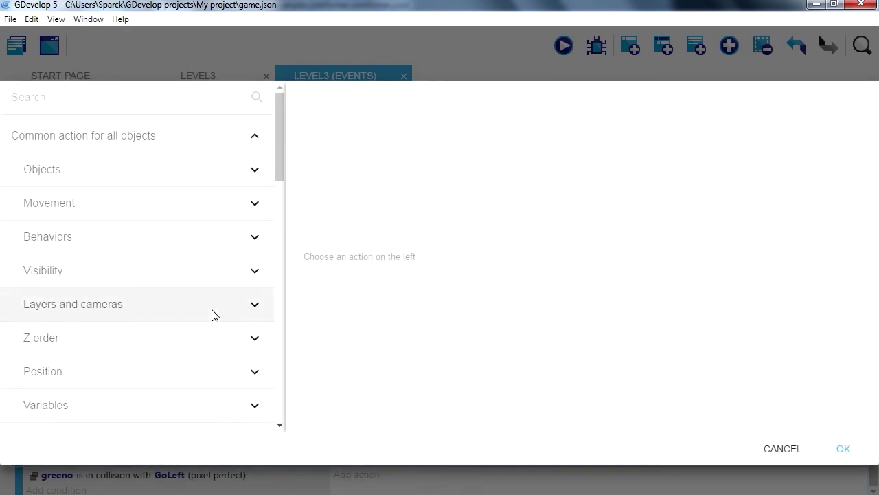
pyautogui.scroll(-1, 212, 314)
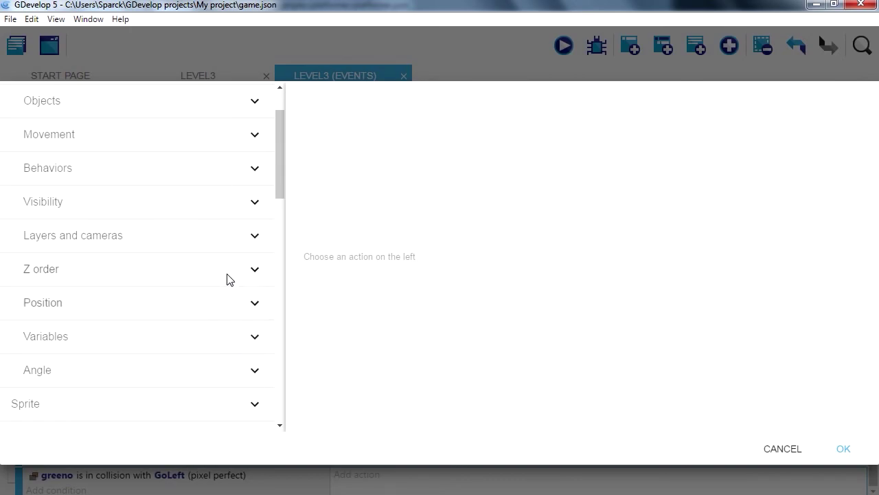
pyautogui.click(225, 338)
pyautogui.click(219, 370)
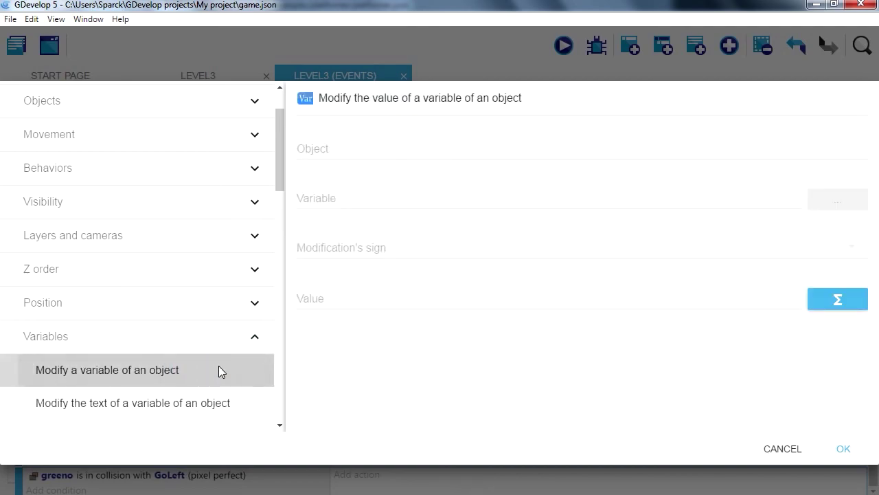
pyautogui.click(333, 150)
pyautogui.scroll(-2, 359, 283)
pyautogui.click(357, 275)
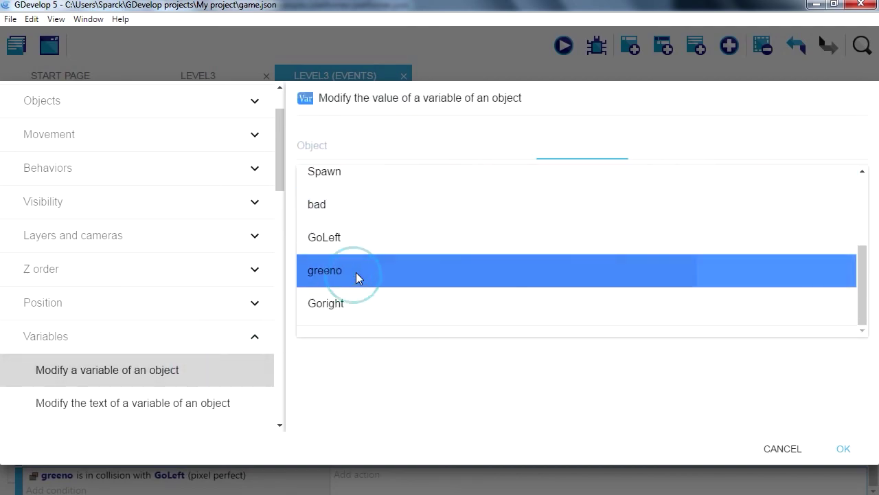
# - Set greeno's walking variable to 1, then preview the level
pyautogui.click(342, 199)
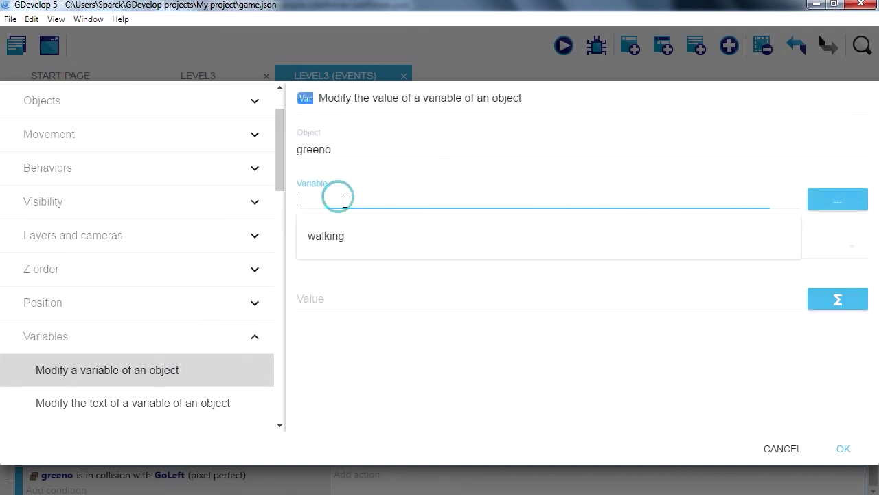
pyautogui.click(340, 241)
pyautogui.click(349, 253)
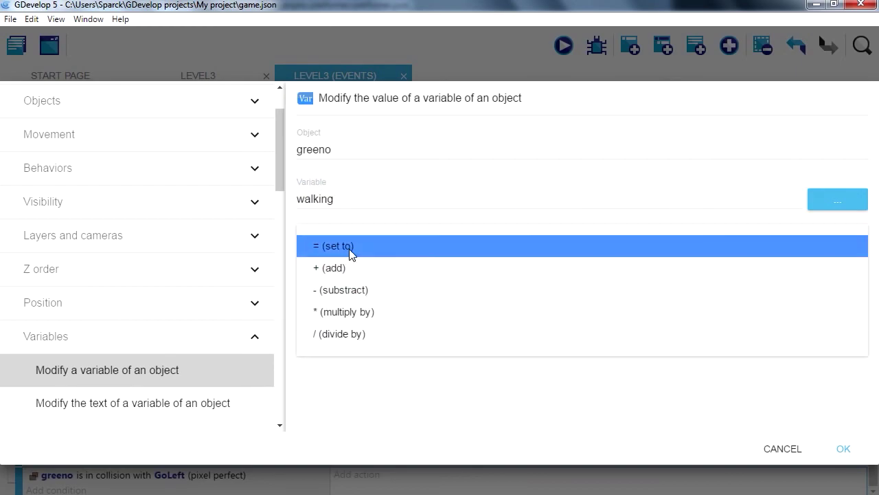
pyautogui.click(349, 248)
pyautogui.click(333, 294)
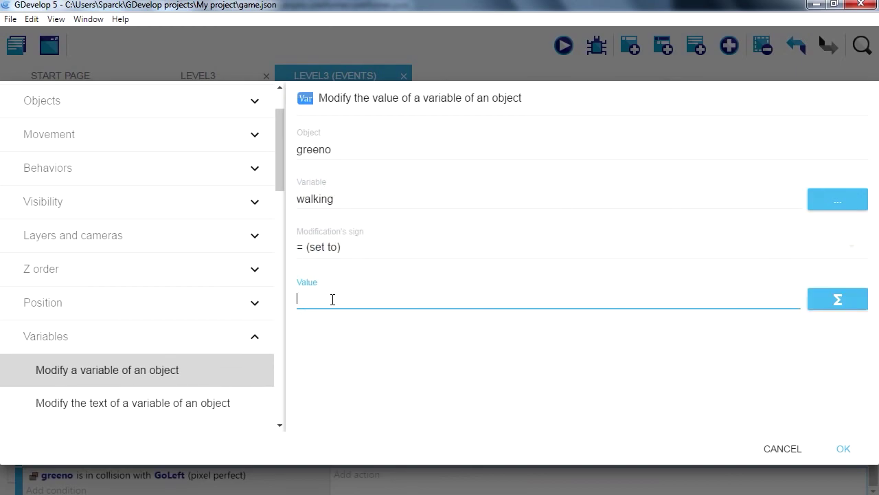
pyautogui.click(842, 450)
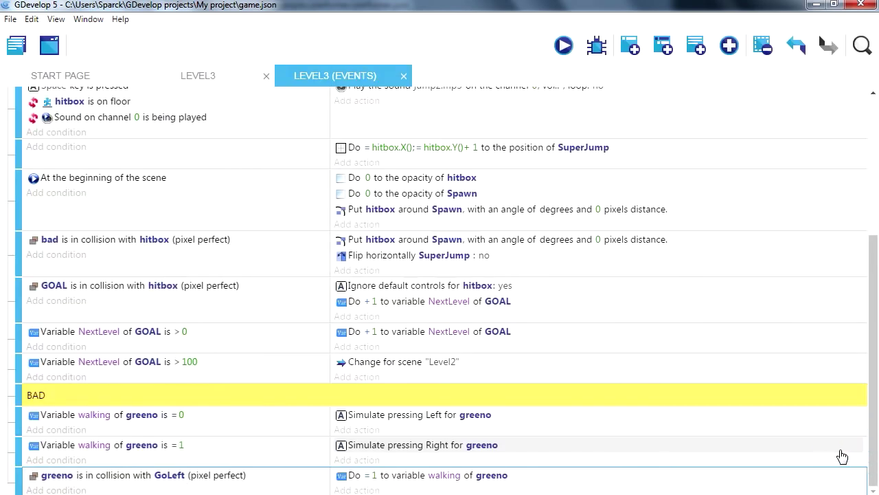
pyautogui.click(562, 53)
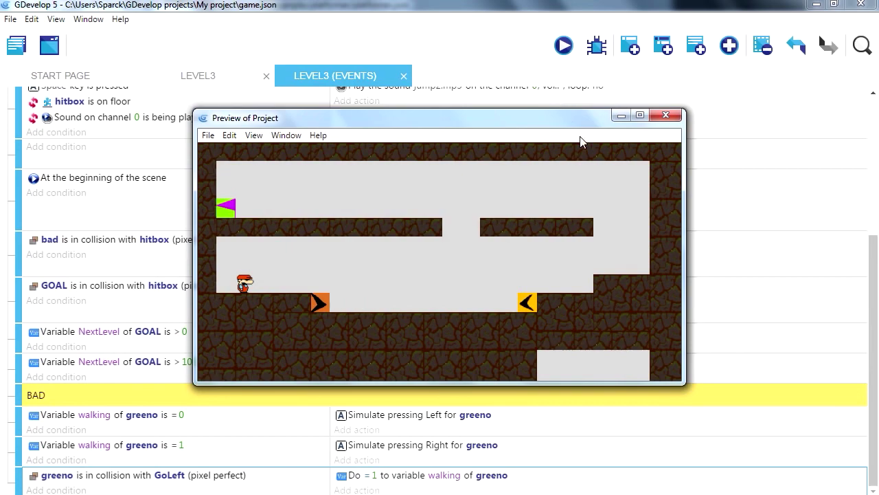
# - Change the collision condition's second object from GoLeft to Goright and retest in preview
pyautogui.click(665, 115)
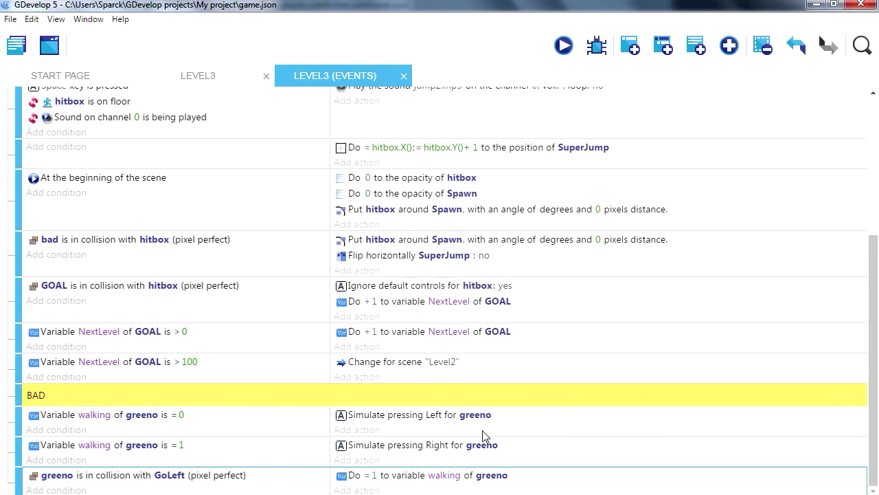
pyautogui.click(170, 479)
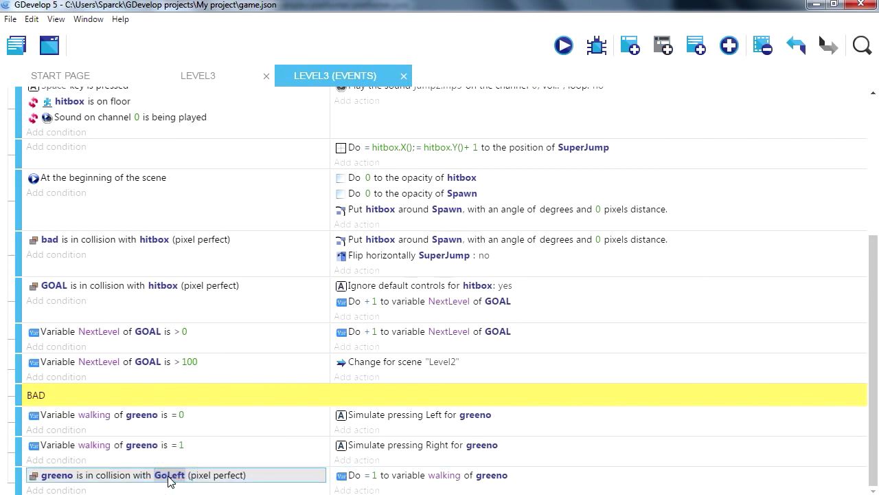
pyautogui.click(173, 479)
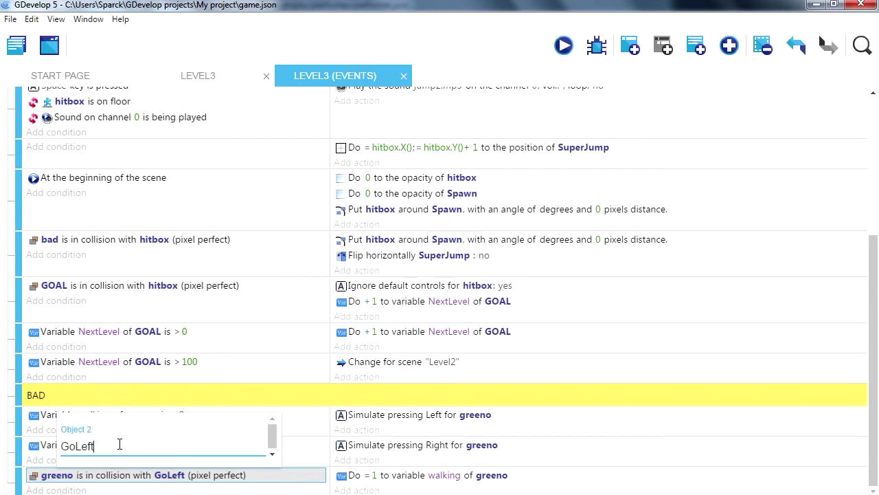
pyautogui.press('BackSpace')
pyautogui.press('BackSpace')
pyautogui.press('BackSpace')
pyautogui.press('BackSpace')
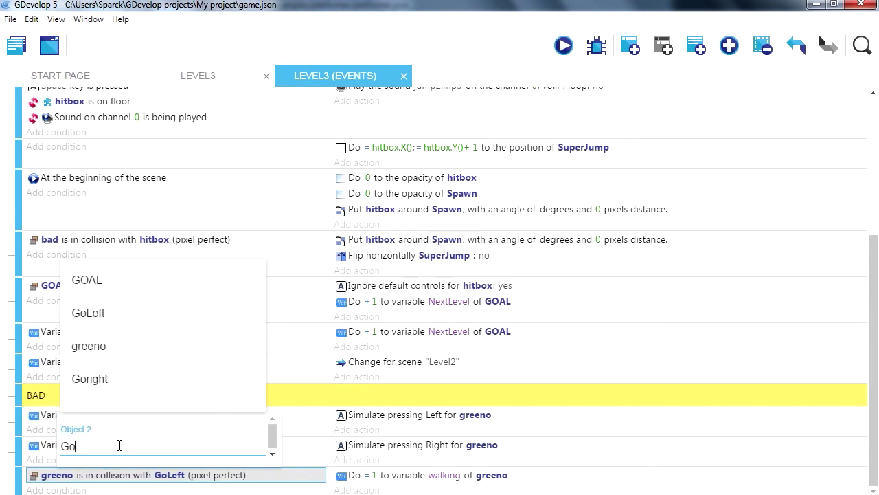
pyautogui.click(116, 379)
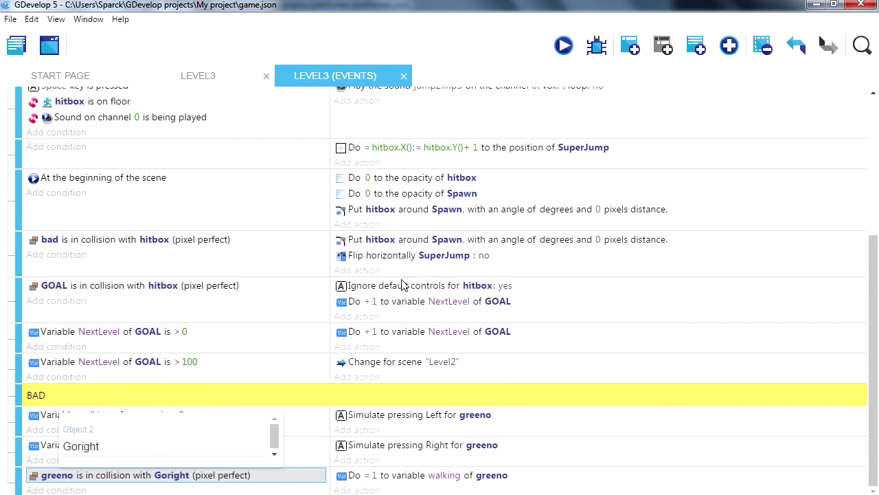
pyautogui.click(654, 447)
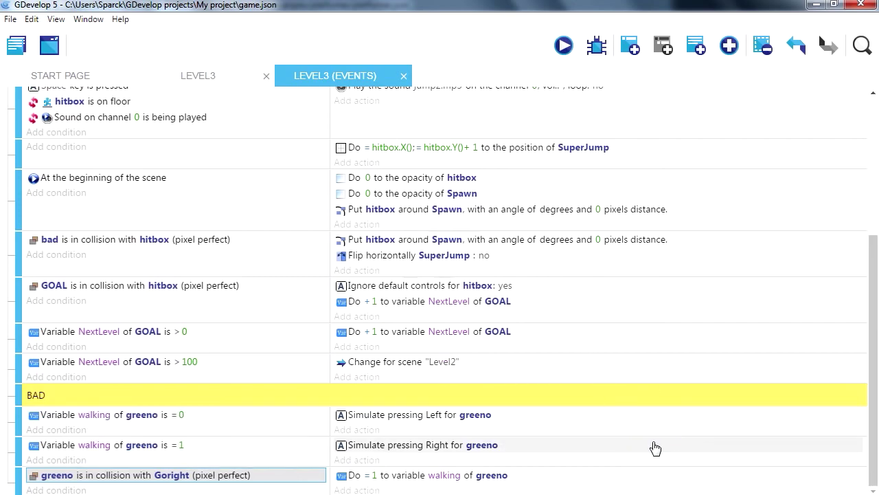
pyautogui.click(564, 45)
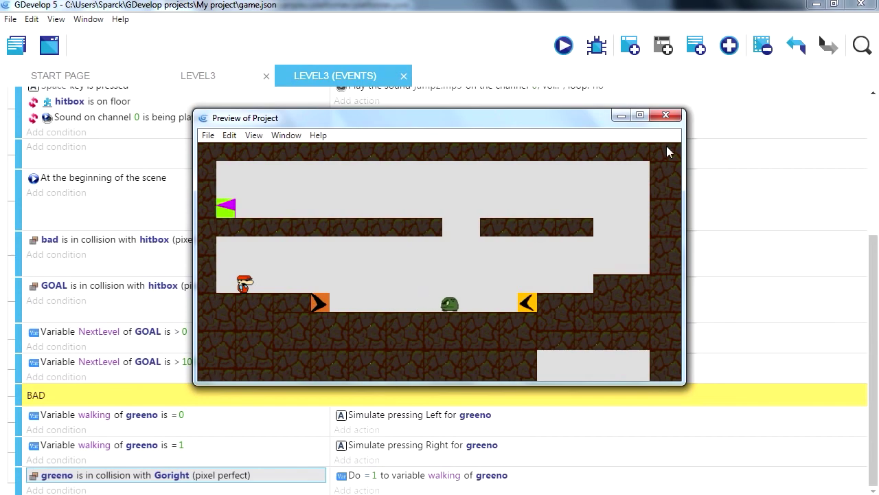
pyautogui.click(665, 114)
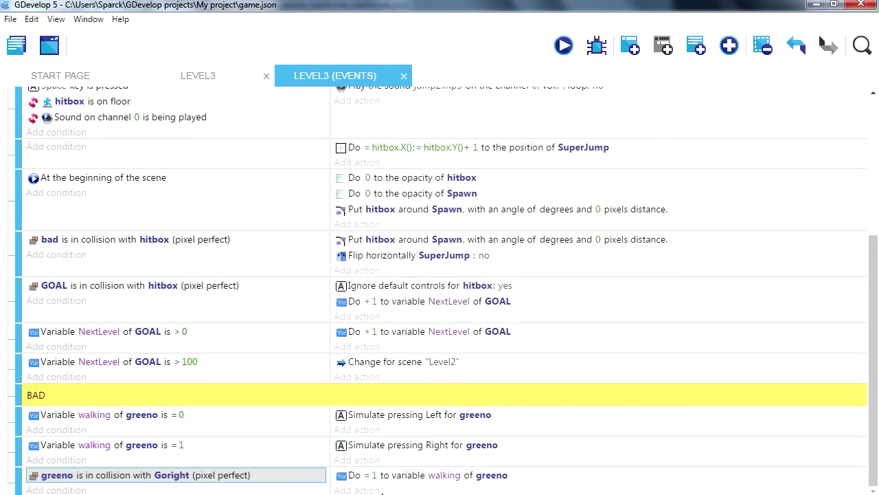
# - Add a horizontal flip action for greeno to the Goright event and test it in preview
pyautogui.click(356, 490)
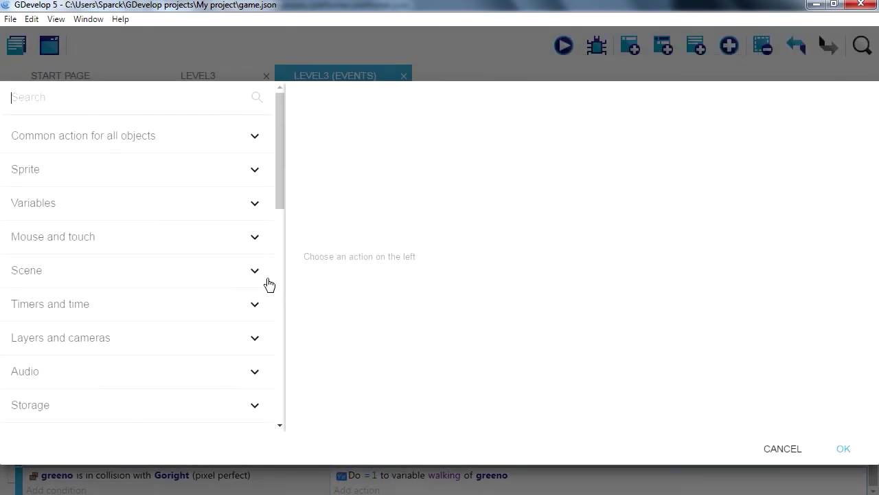
pyautogui.click(254, 169)
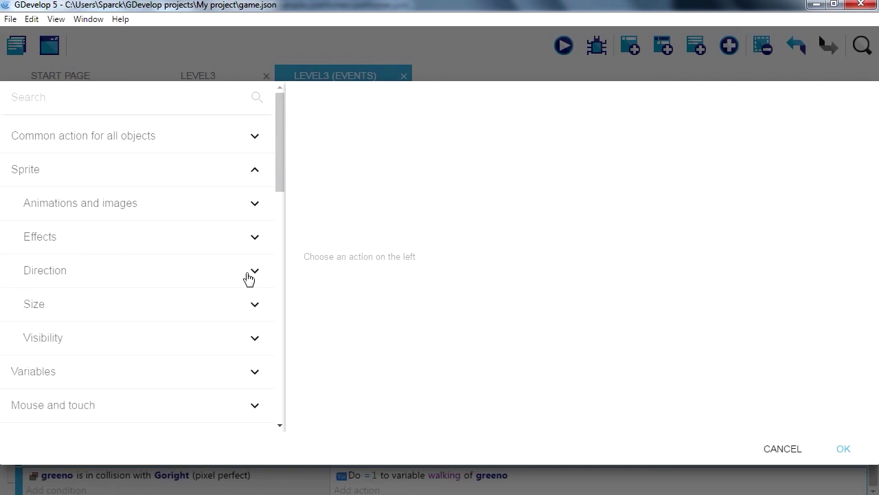
pyautogui.click(252, 237)
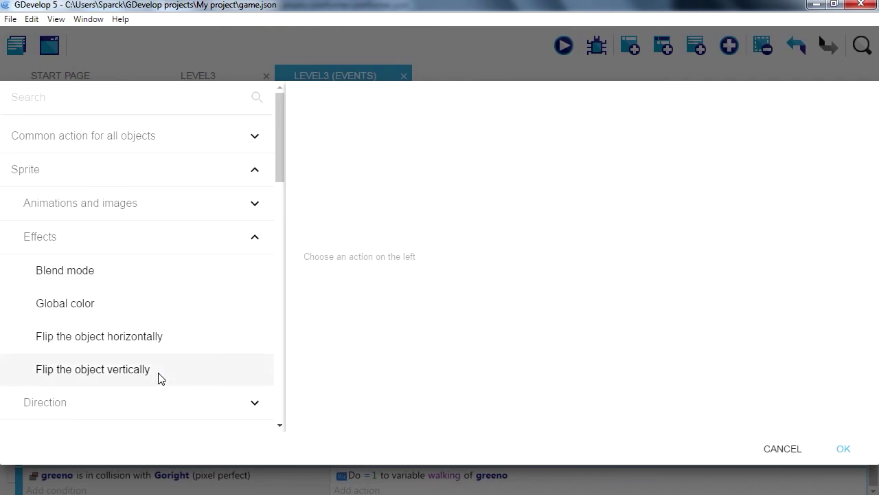
pyautogui.click(155, 344)
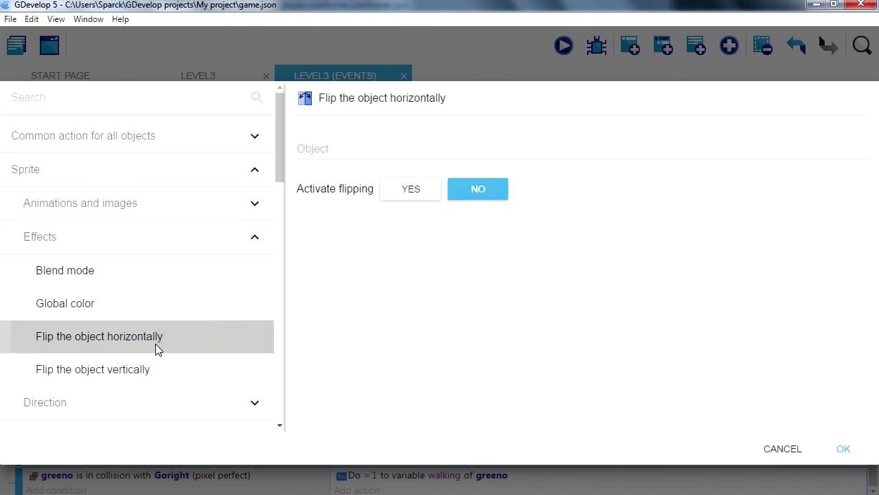
pyautogui.click(411, 194)
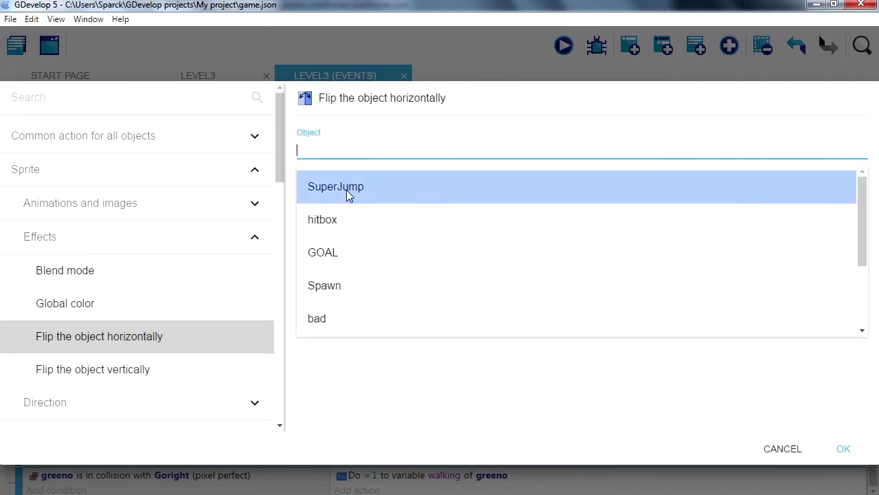
pyautogui.scroll(-3, 348, 288)
pyautogui.click(343, 281)
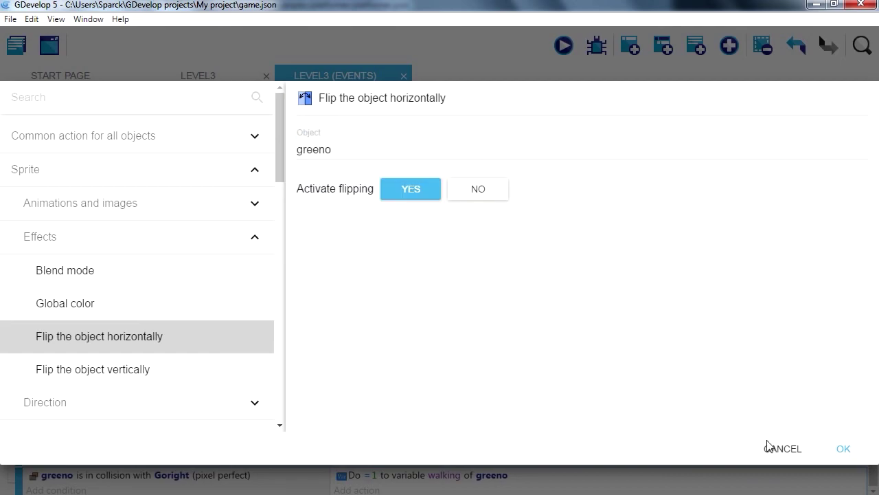
pyautogui.click(842, 448)
pyautogui.click(563, 46)
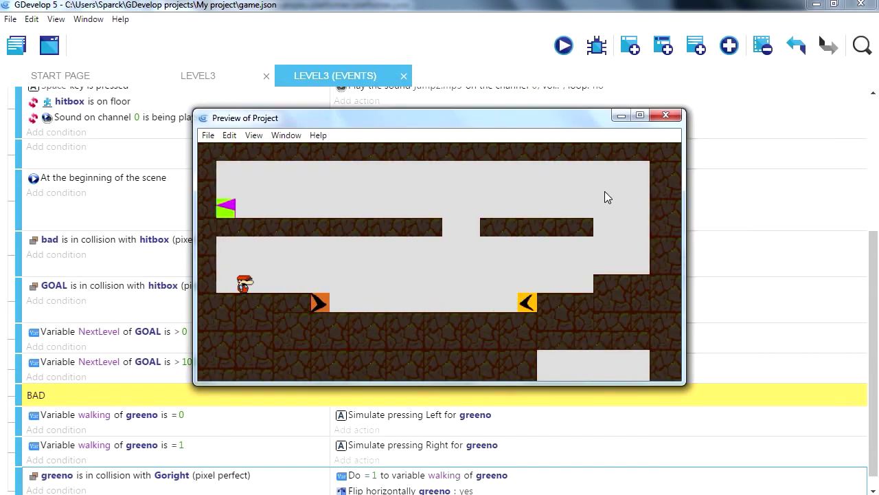
pyautogui.click(669, 116)
# - Duplicate the Goright collision event with copy and paste
pyautogui.scroll(-1, 471, 405)
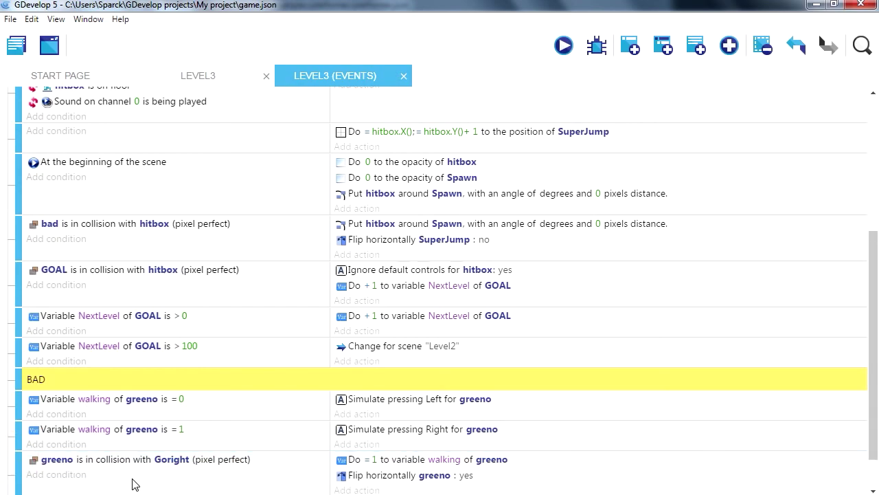
pyautogui.hotkey('ctrl', 'c')
pyautogui.hotkey('ctrl', 'v')
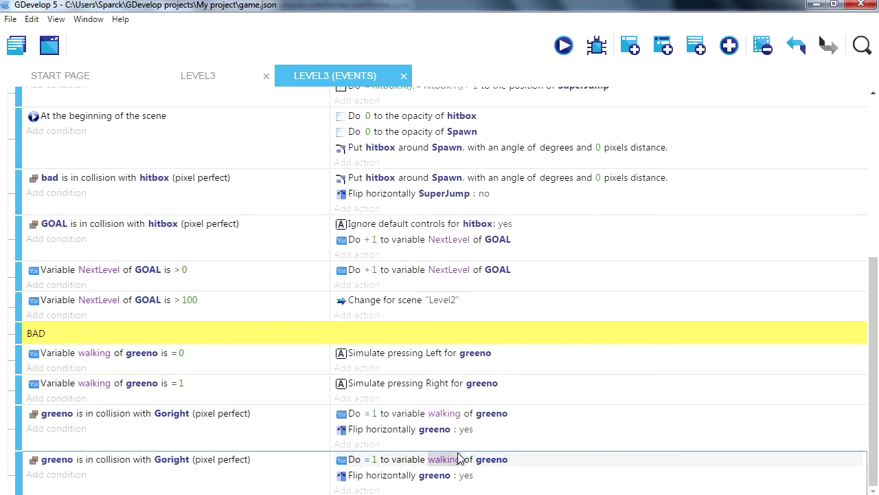
# - Change the copied event's collision condition from Goright to GoLeft
pyautogui.click(172, 466)
pyautogui.moveTo(98, 429); pyautogui.dragTo(62, 438)
pyautogui.write('g')
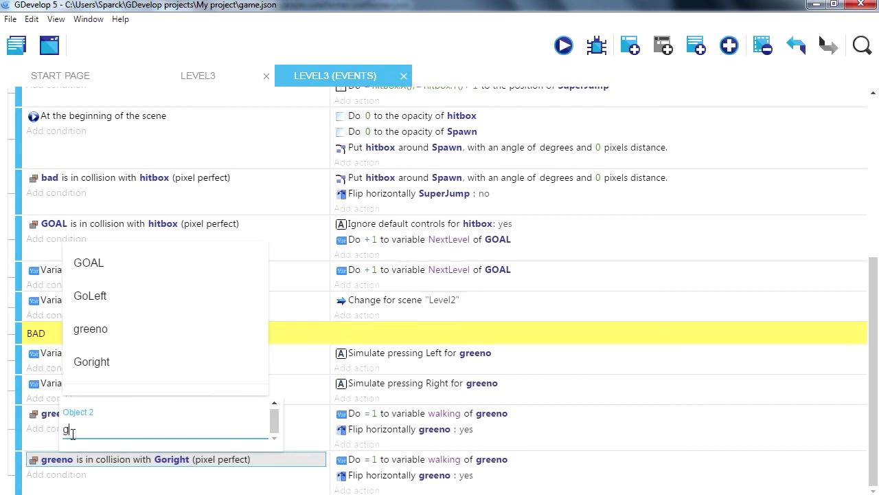
pyautogui.click(110, 291)
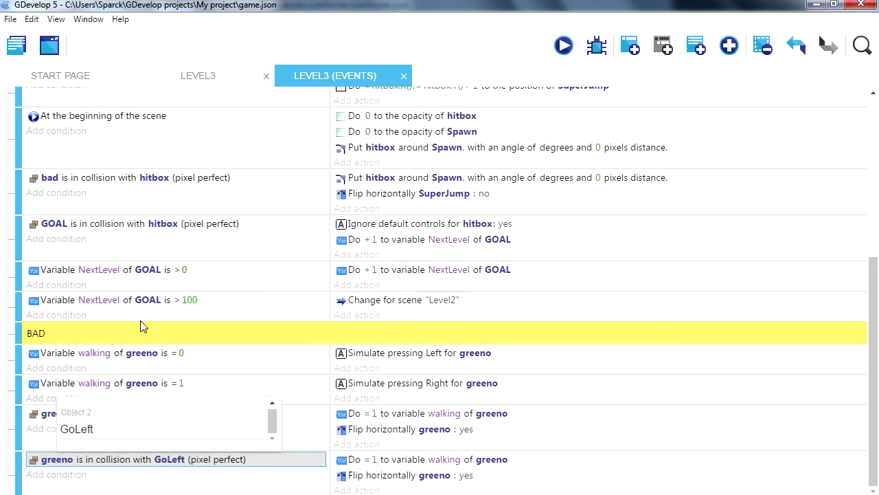
# - Set greeno's walking to 0 with horizontal flipping off, then preview the level
pyautogui.click(374, 460)
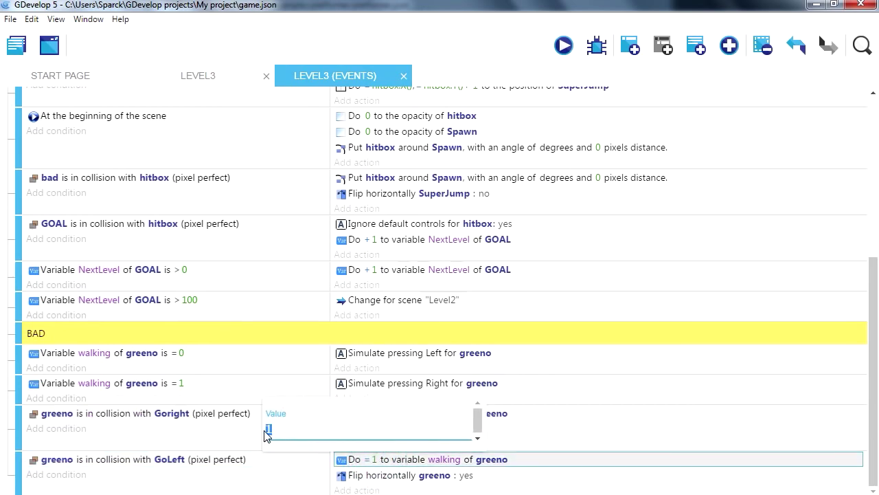
pyautogui.write('0')
pyautogui.press('Return')
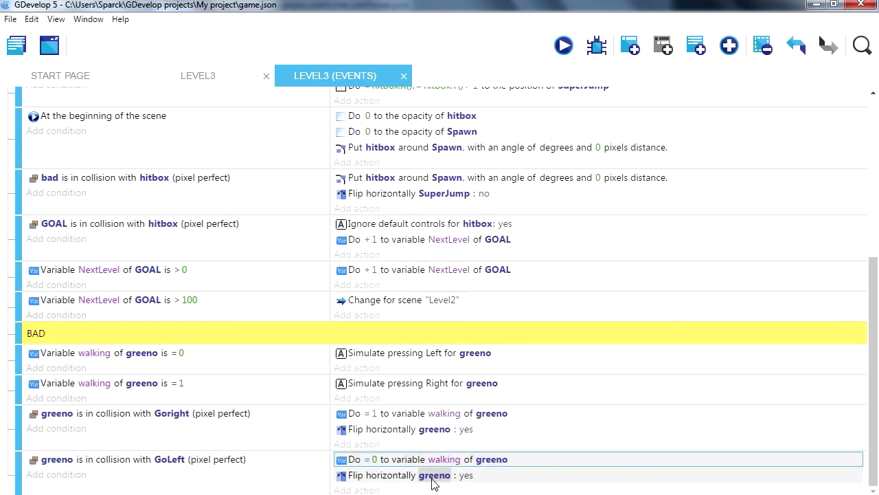
pyautogui.click(464, 481)
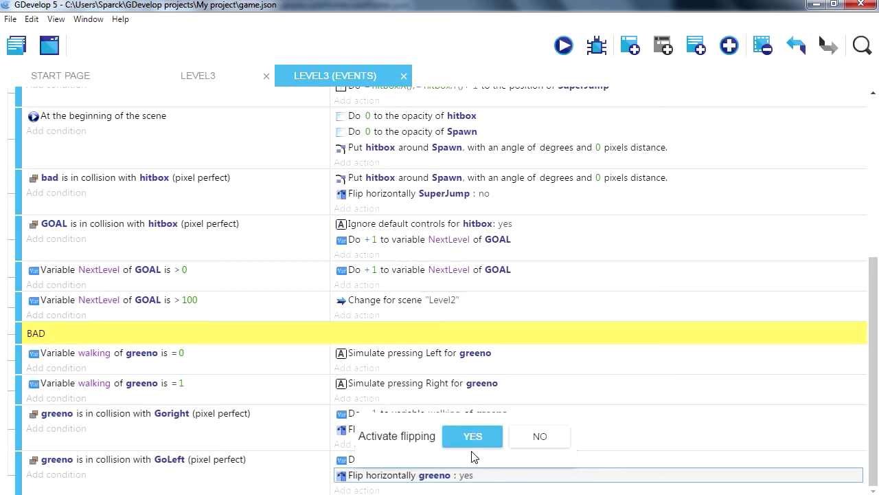
pyautogui.click(535, 438)
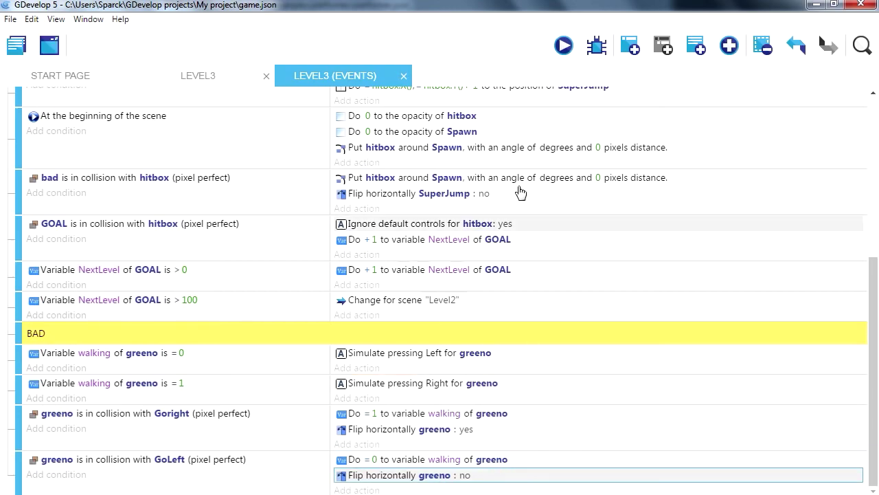
pyautogui.click(564, 45)
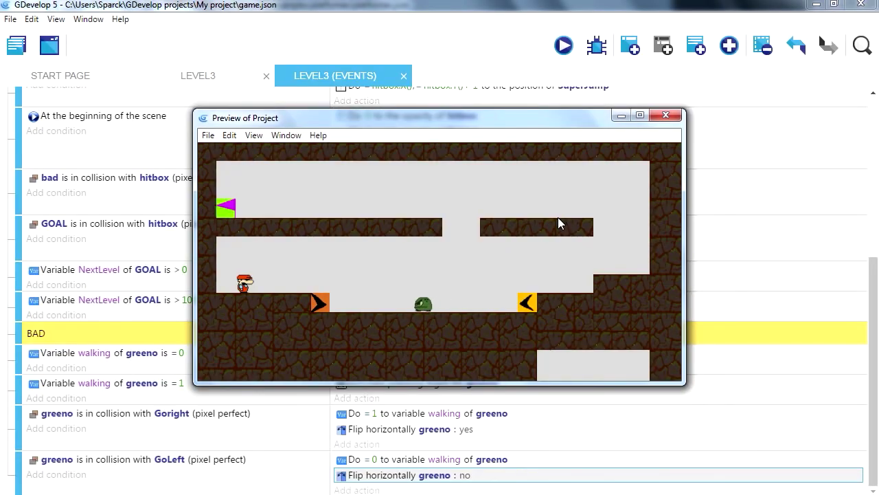